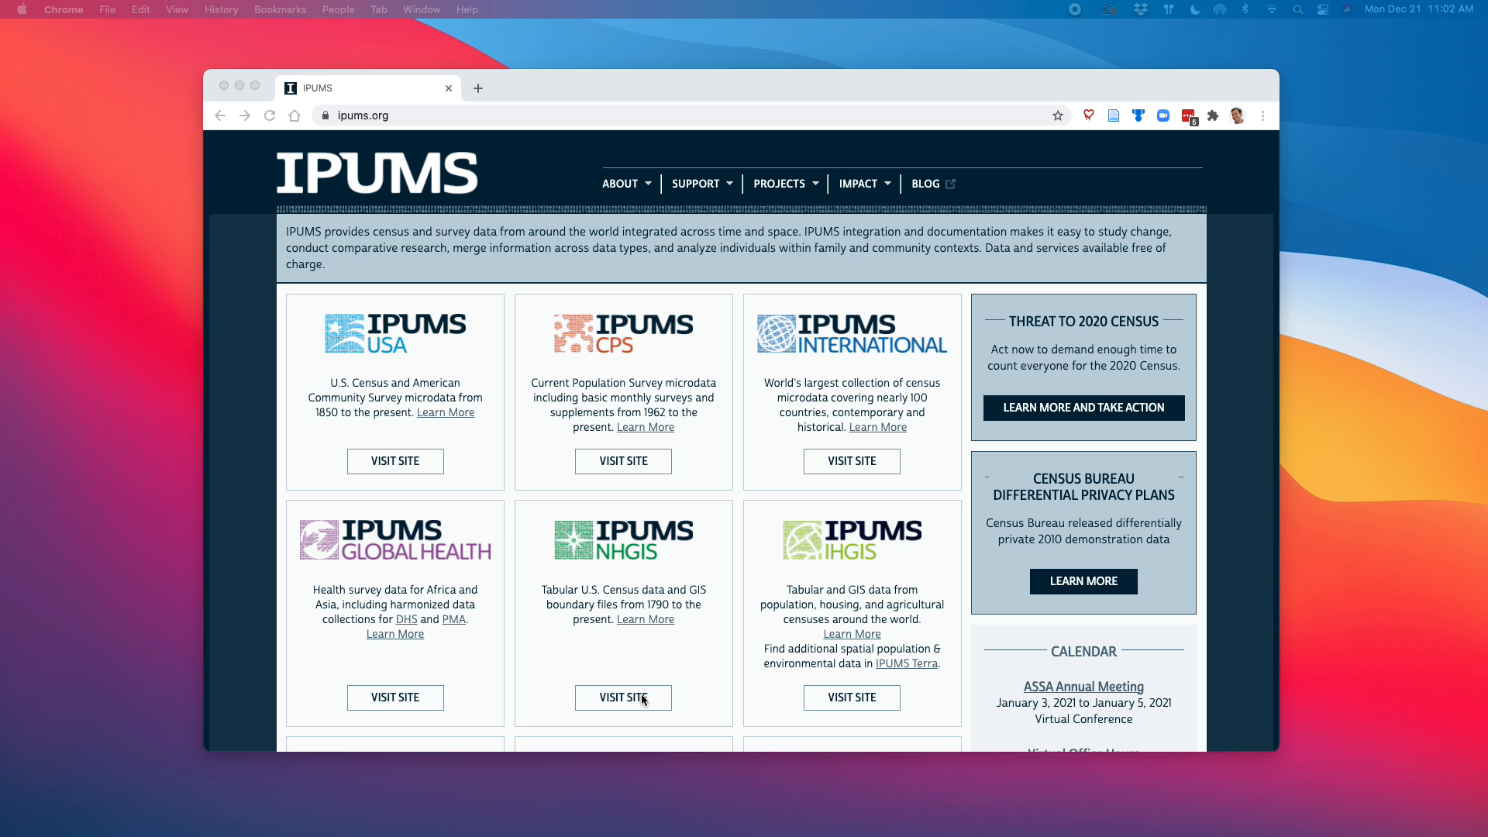
Log in to the IPUMS NHGIS site and open its Data Finder
left_click(632, 698)
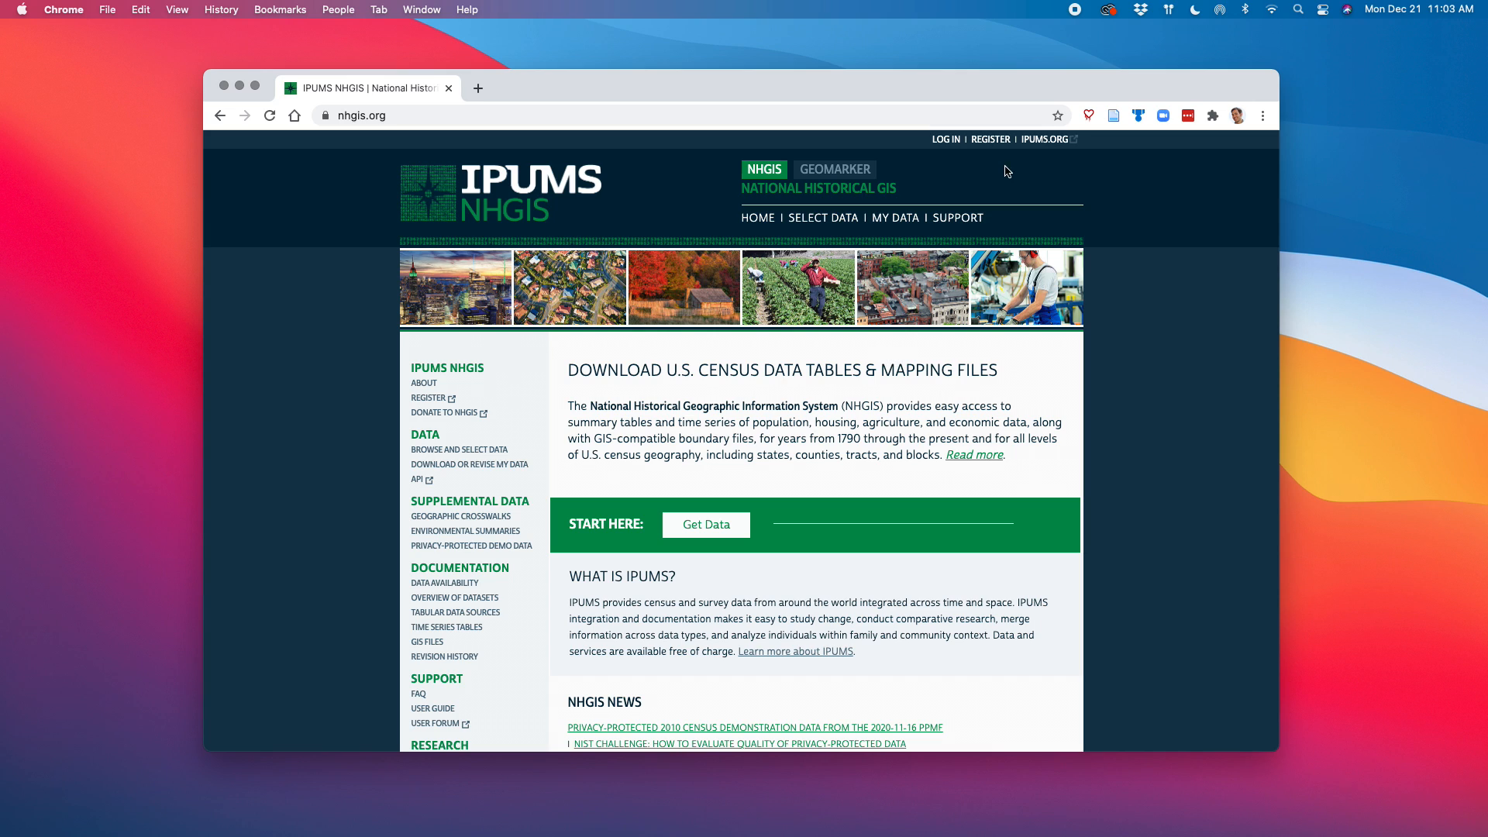
left_click(951, 142)
left_click(714, 533)
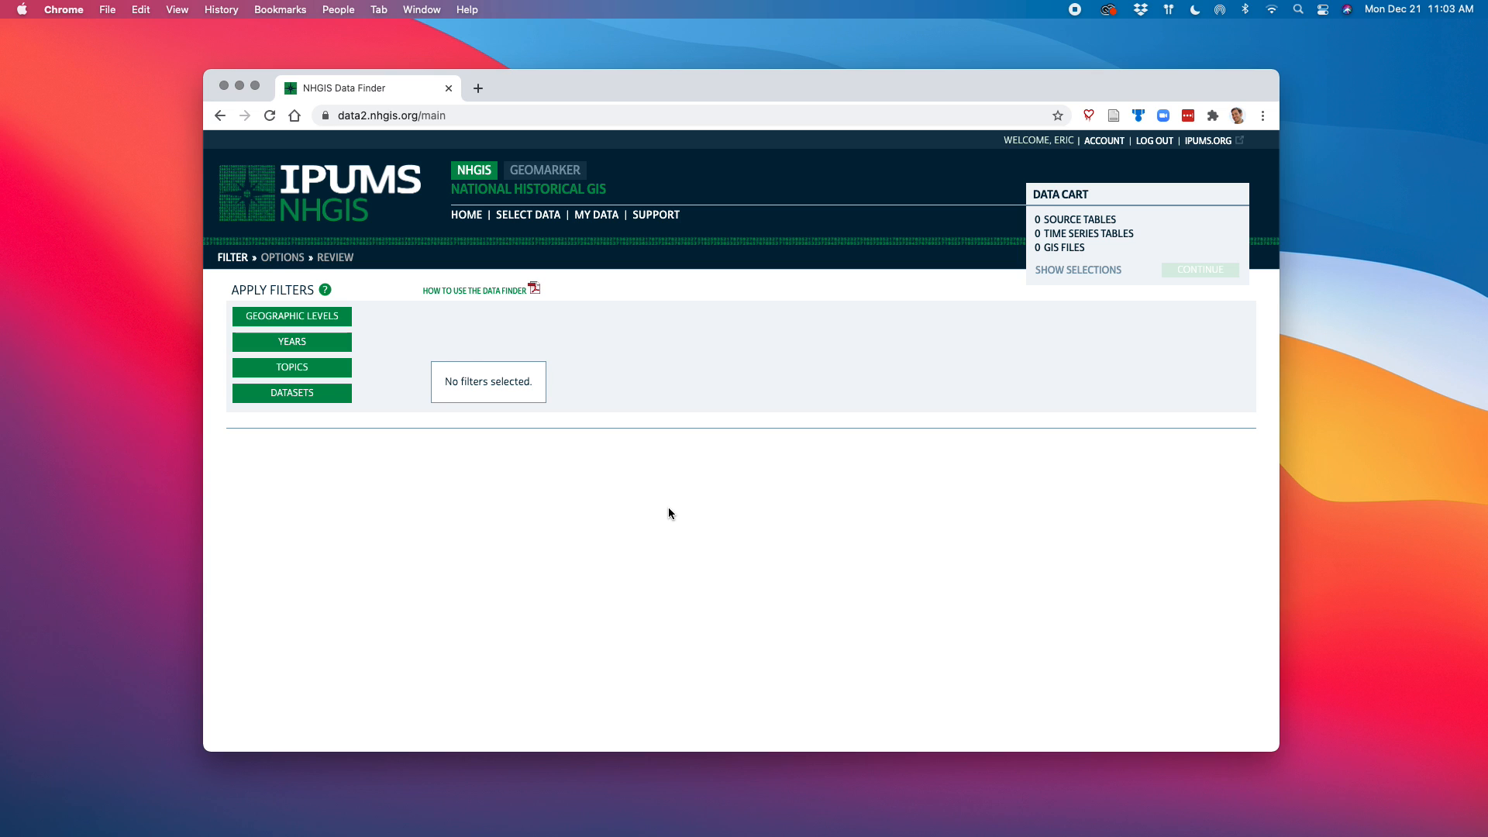
Filter the data by the Census Tract (by State--County) geographic level
left_click(331, 322)
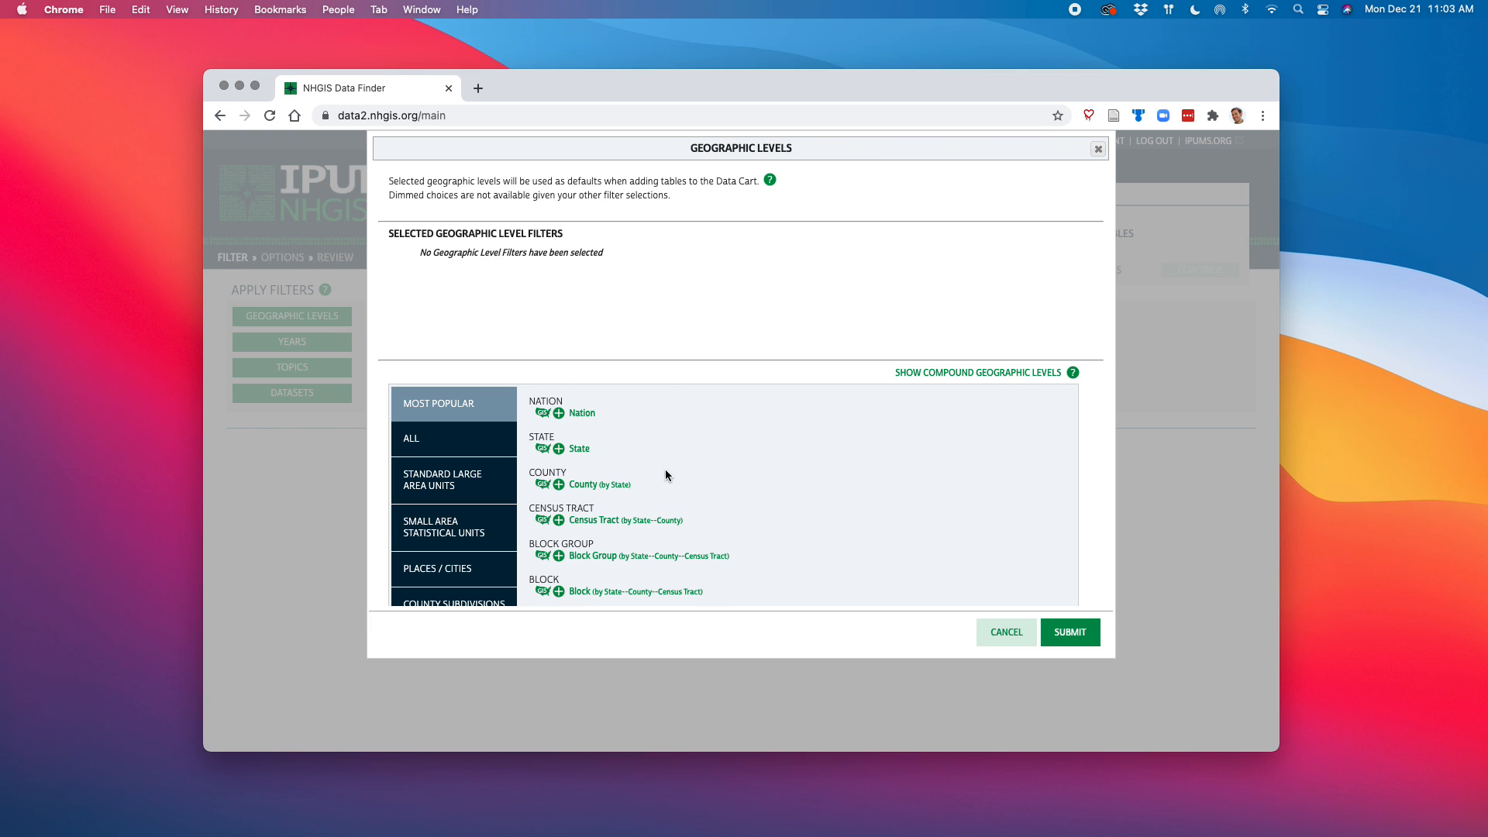
scroll(651, 493, "down", 8)
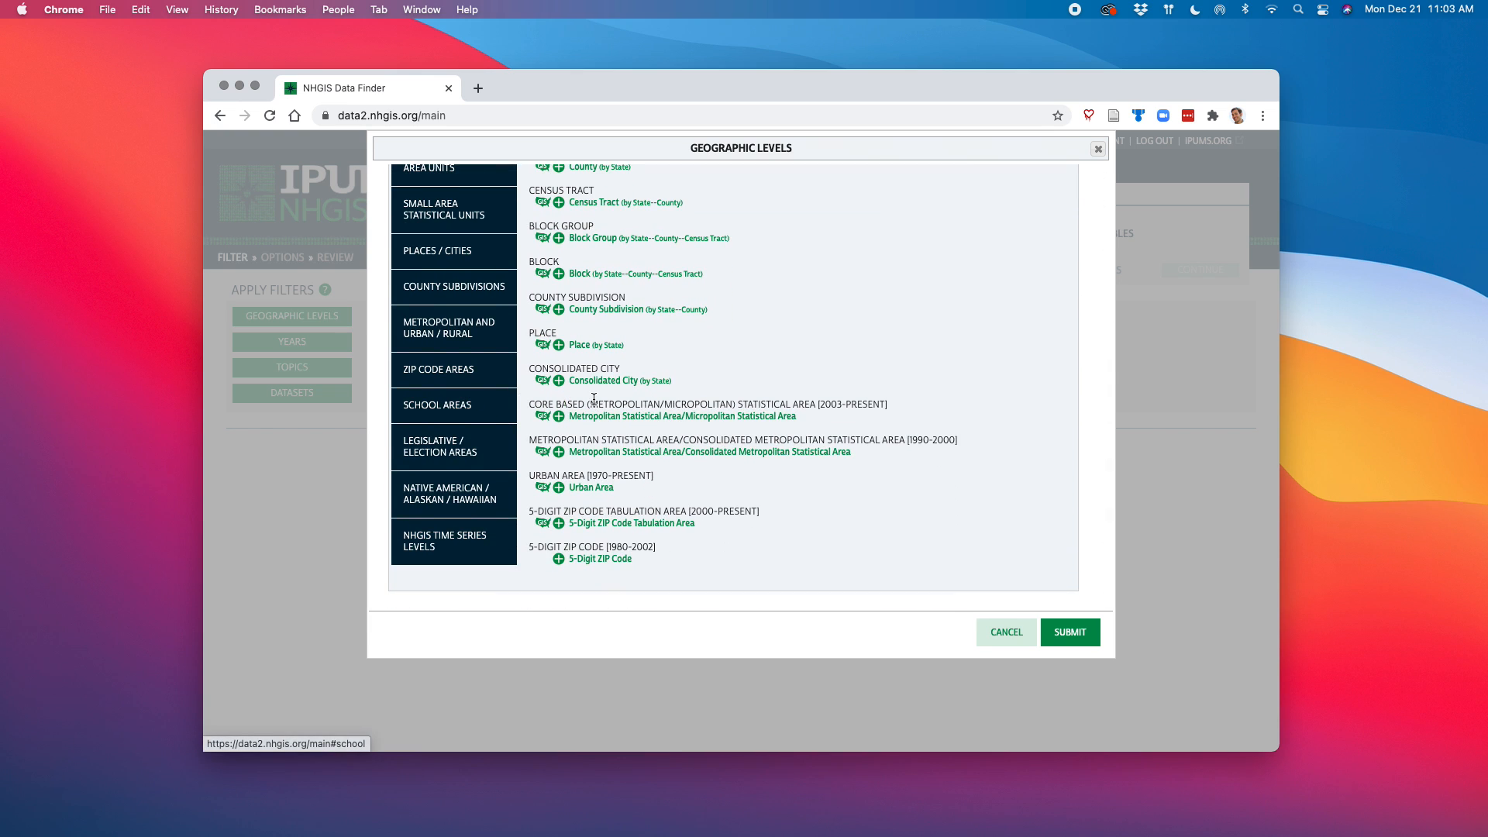
scroll(594, 399, "up", 6)
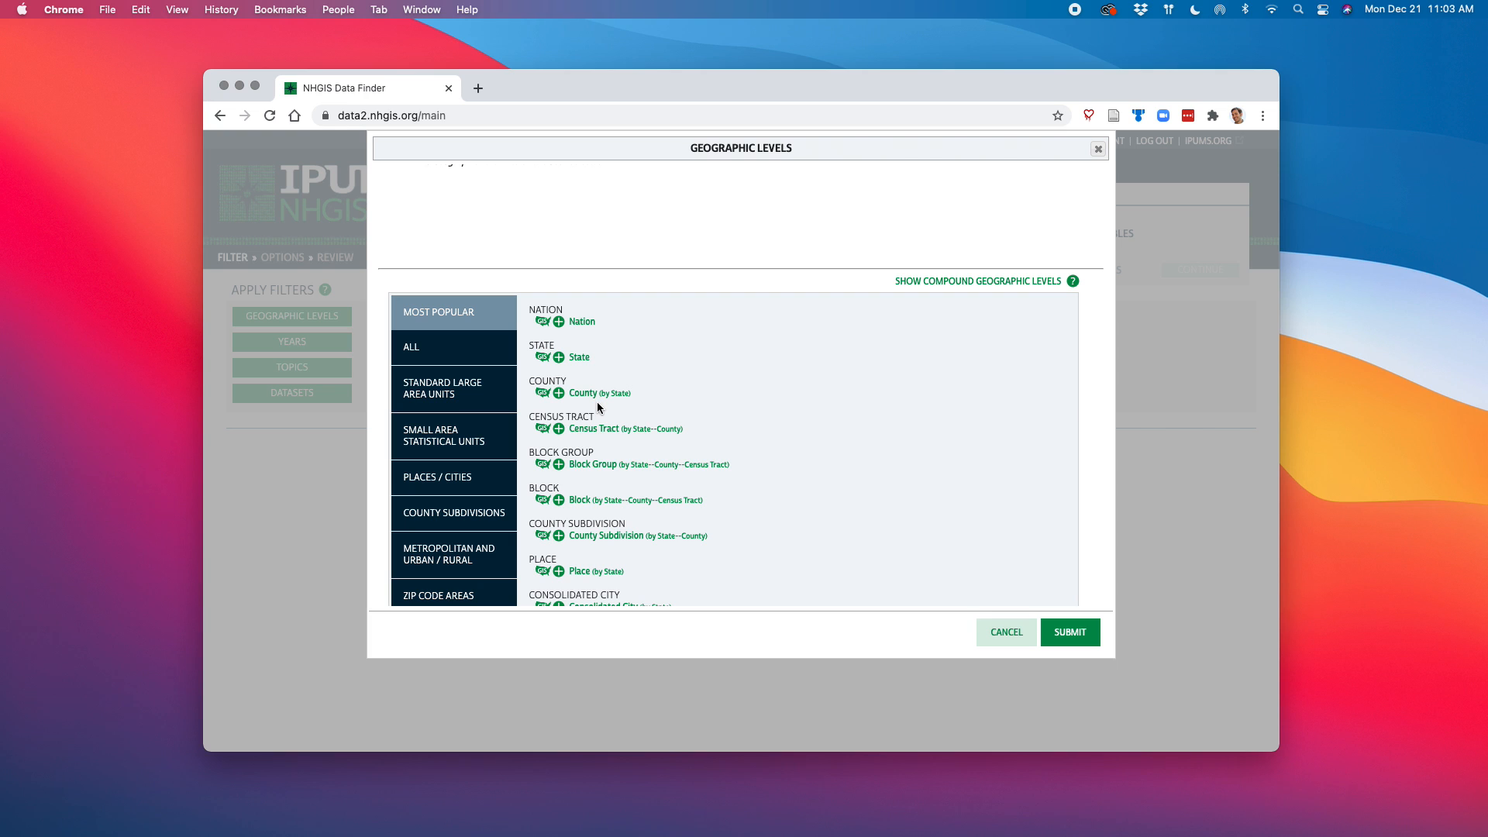
left_click(558, 429)
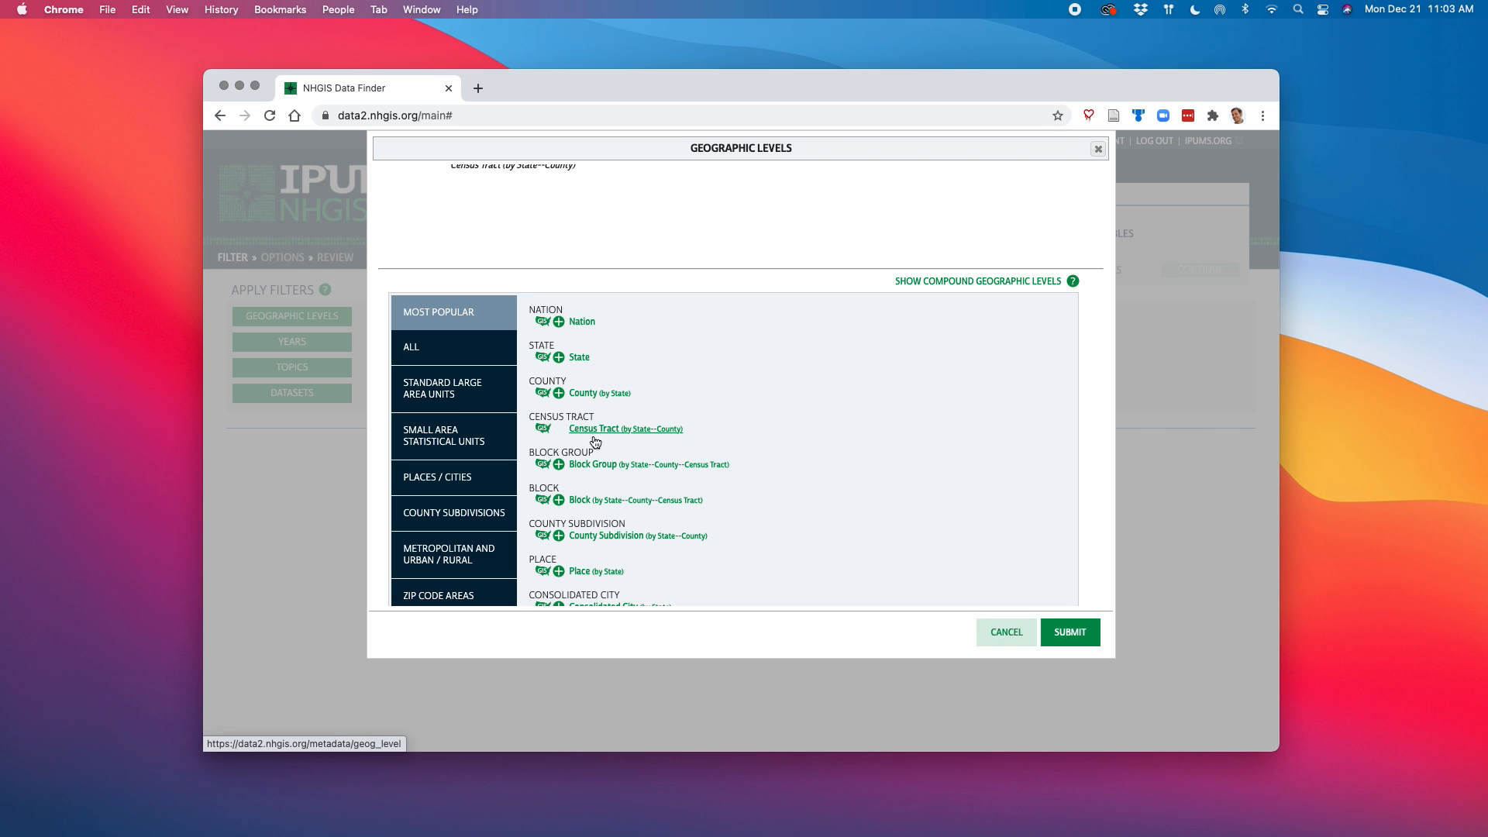
left_click(1053, 631)
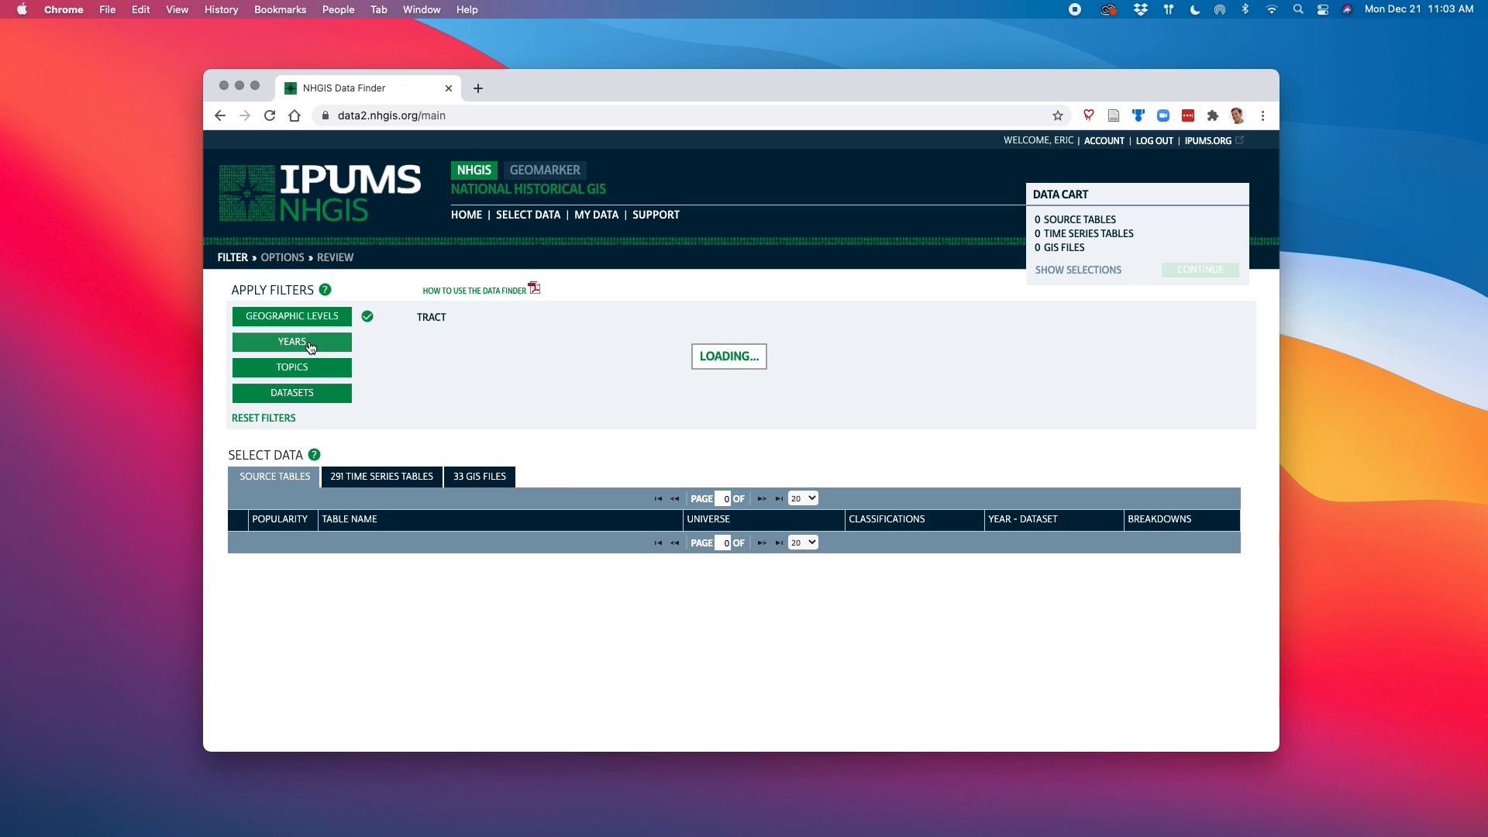
Filter the data by the 2014-2018 five-year range
left_click(310, 346)
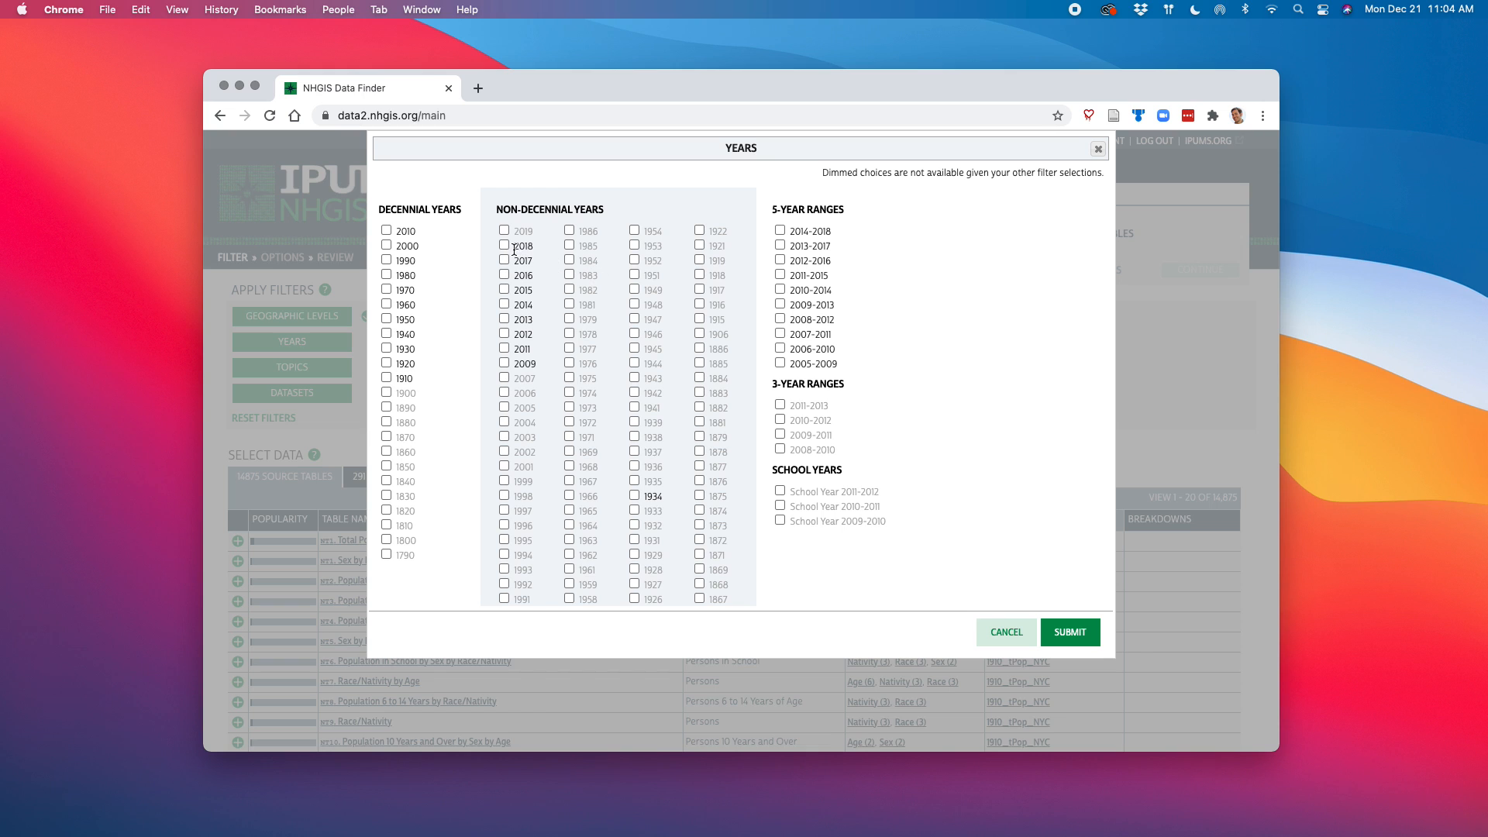
left_click(780, 230)
left_click(1077, 632)
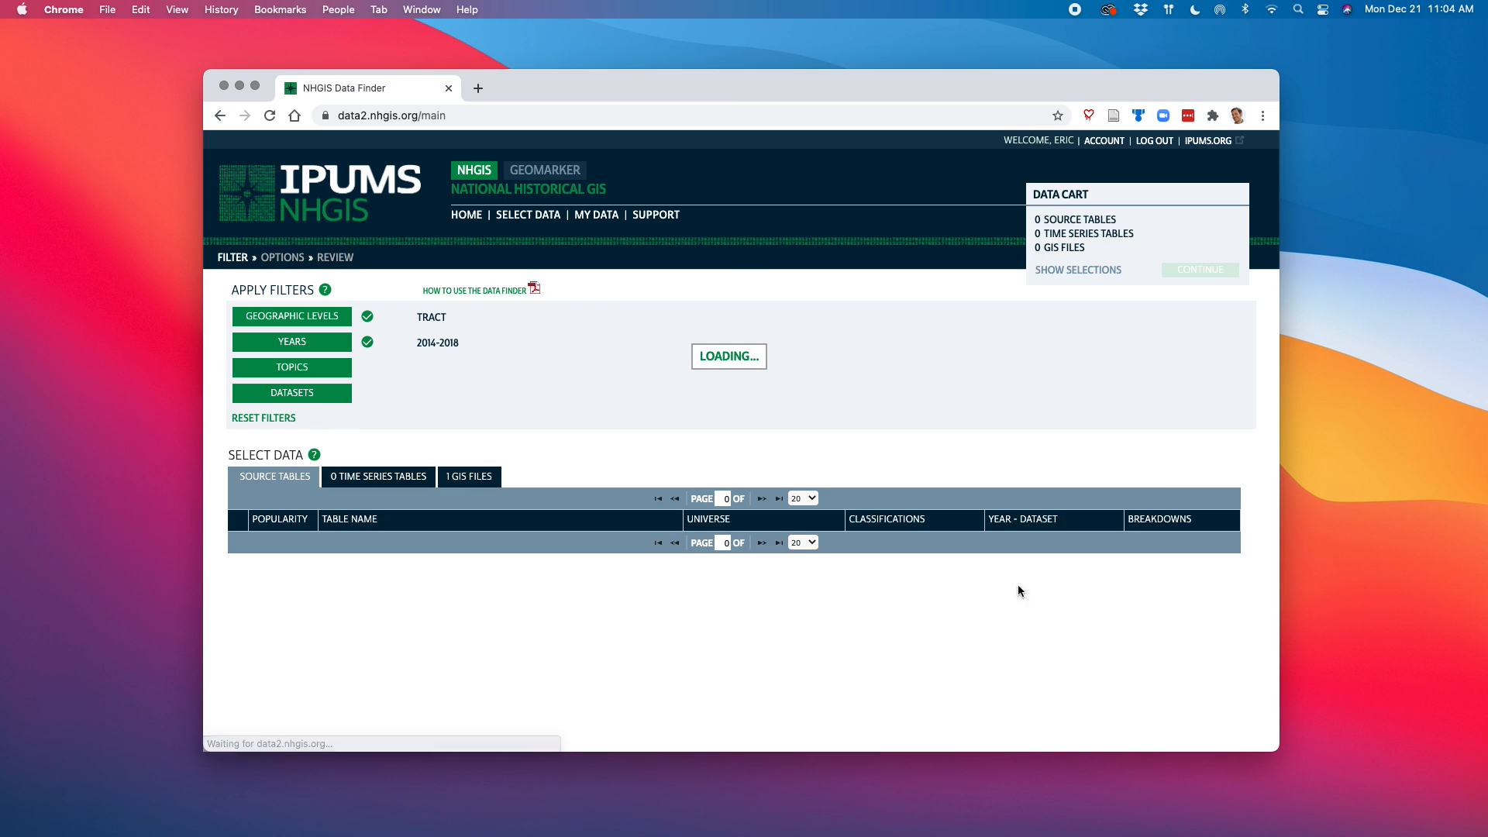
Apply table topic filters for Total Population and Race from the population topics
left_click(325, 375)
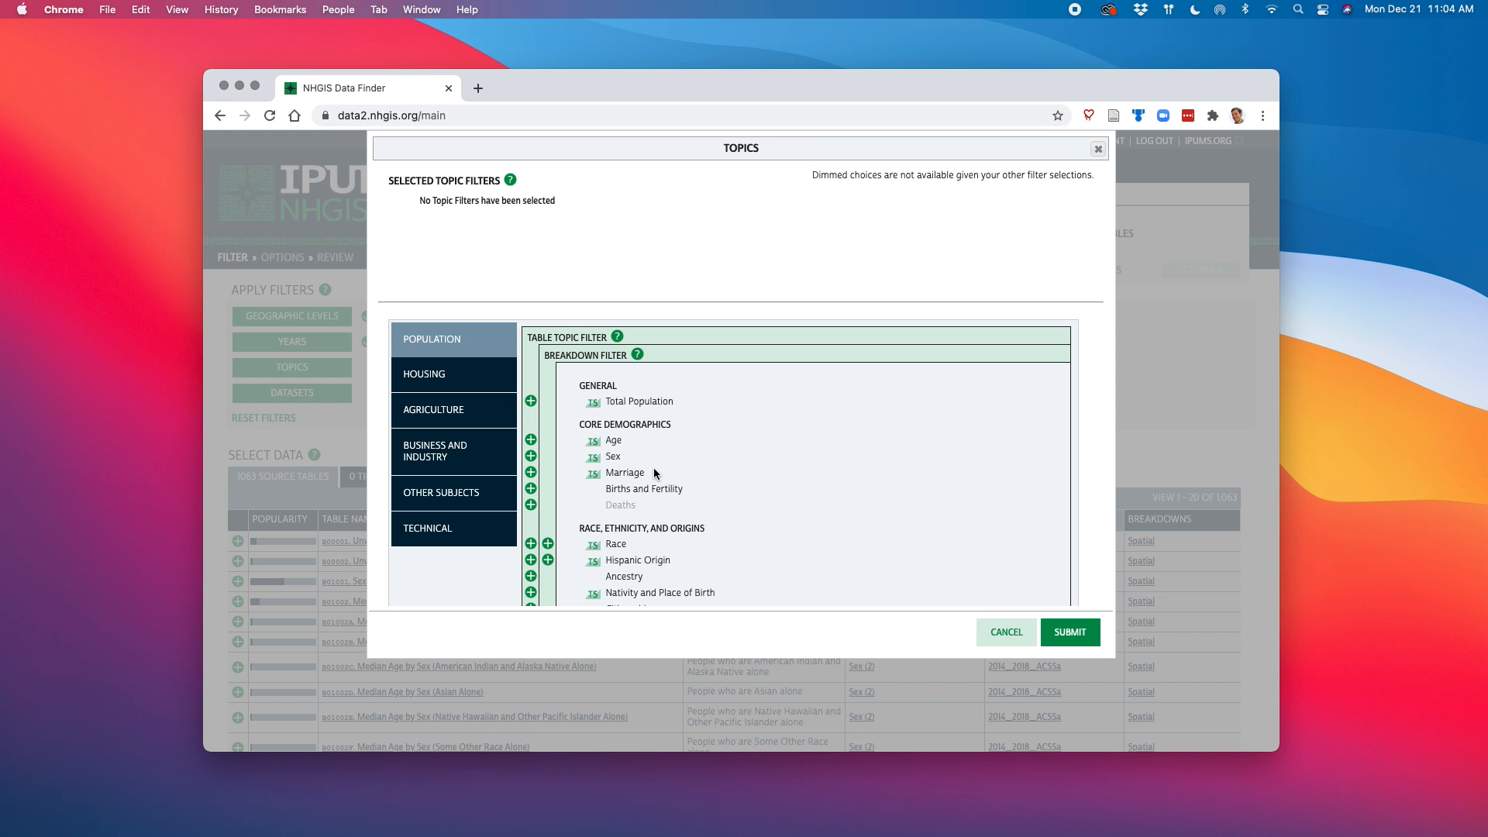
scroll(653, 468, "down", 2)
scroll(654, 468, "down", 5)
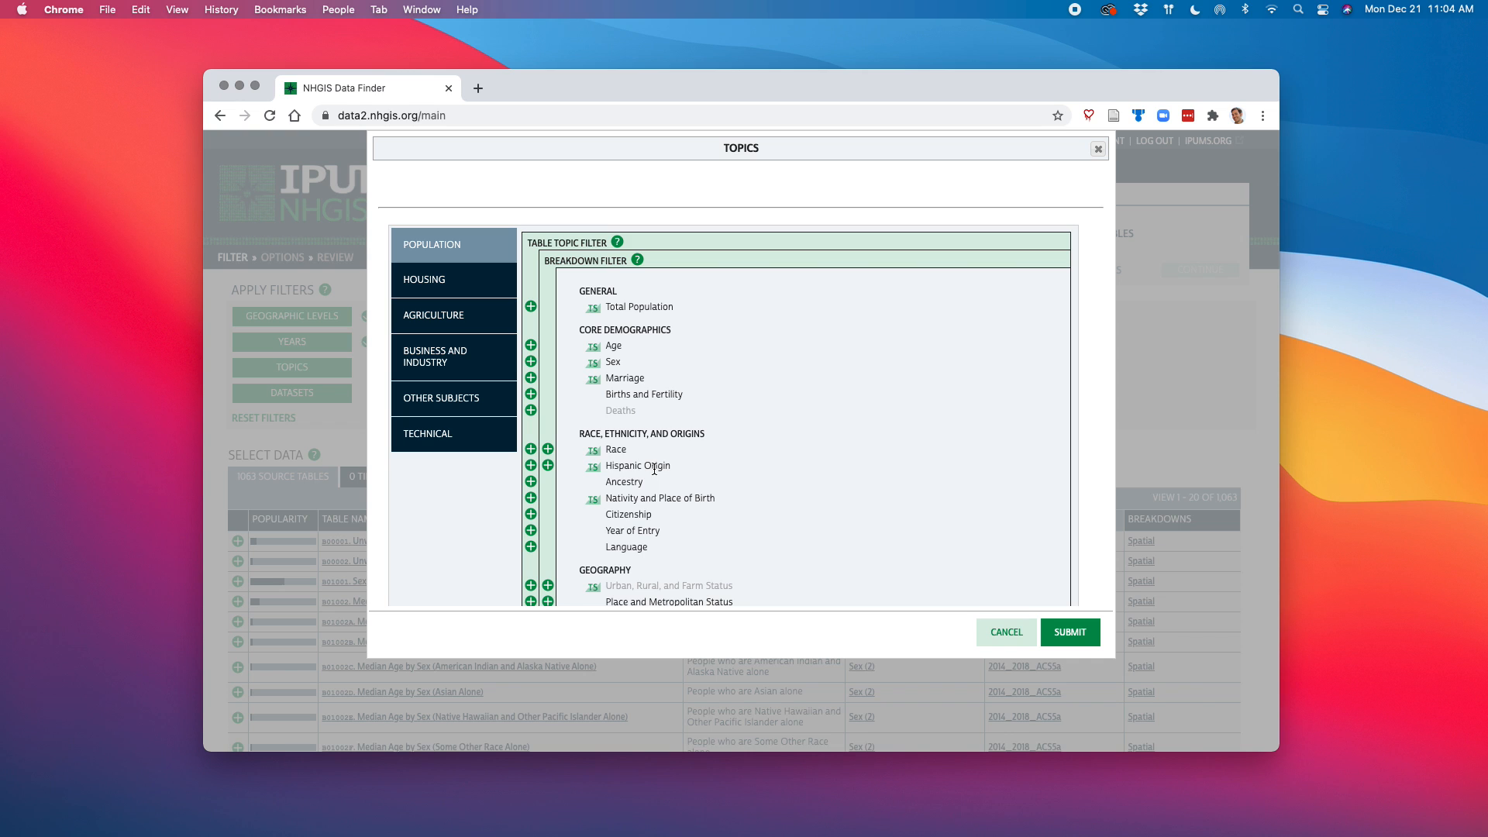
scroll(653, 468, "down", 8)
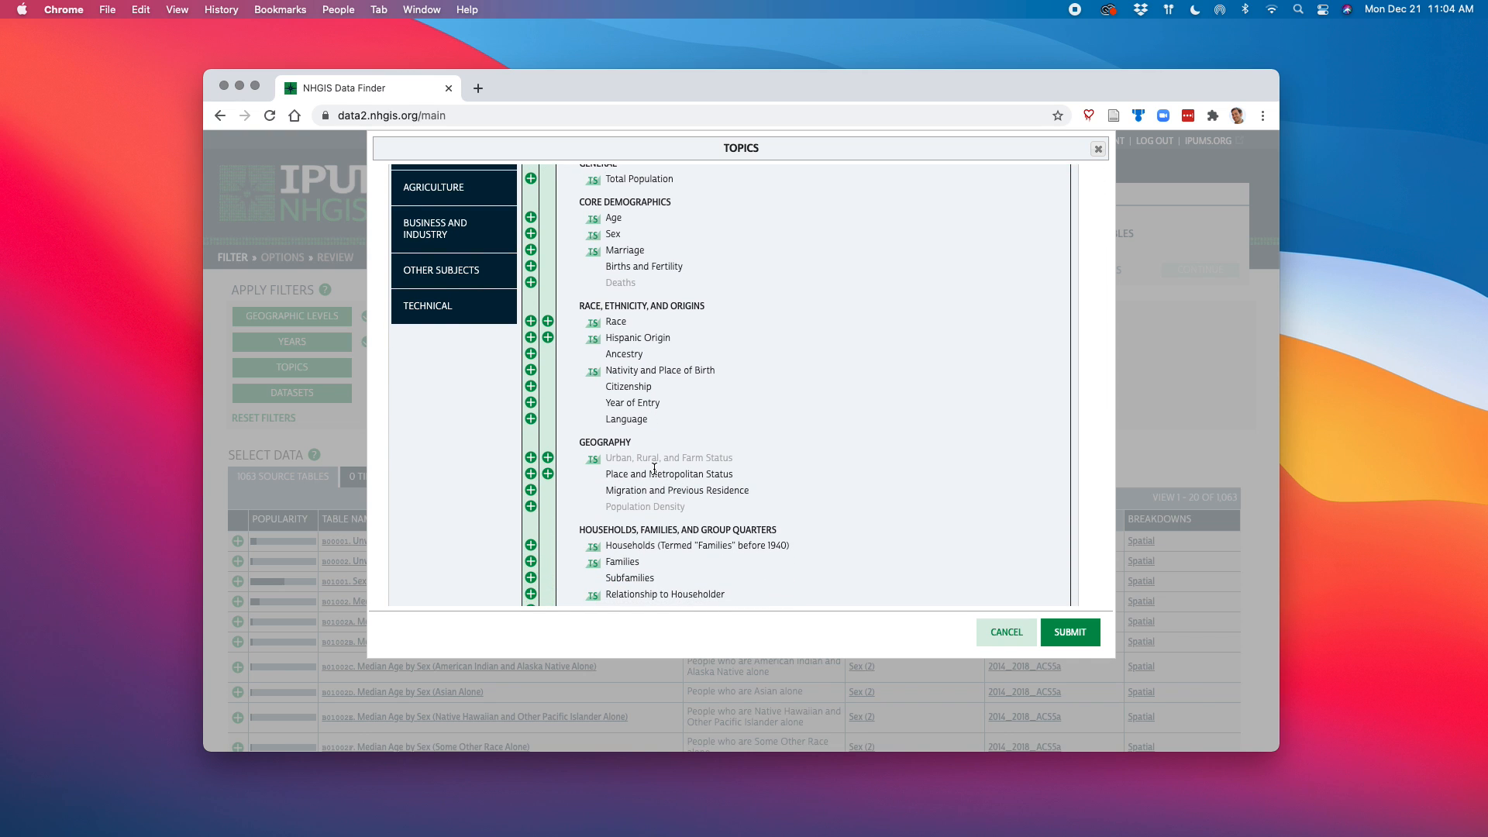
scroll(654, 468, "down", 10)
scroll(654, 468, "up", 15)
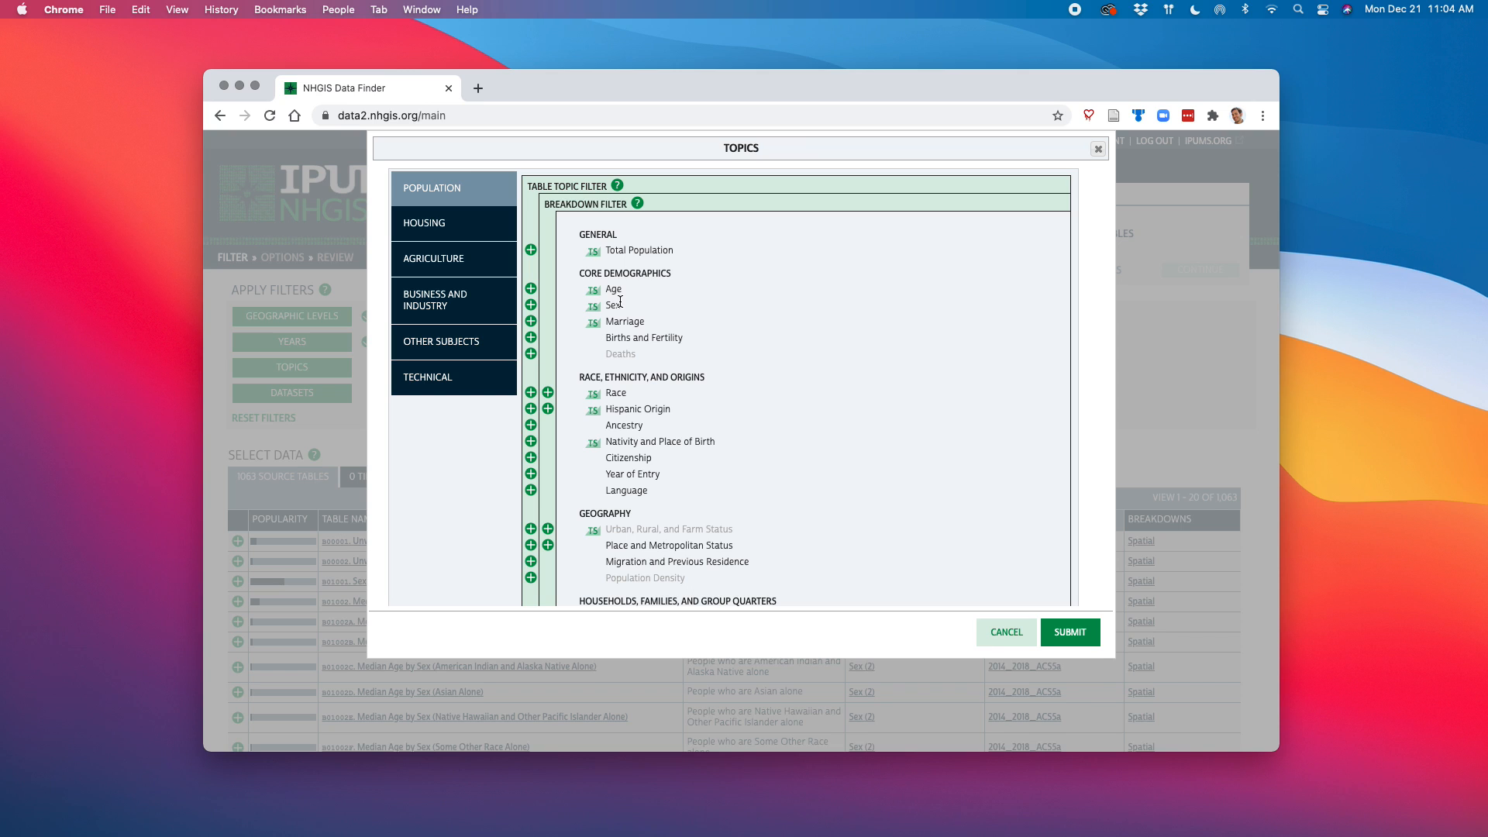
left_click(534, 251)
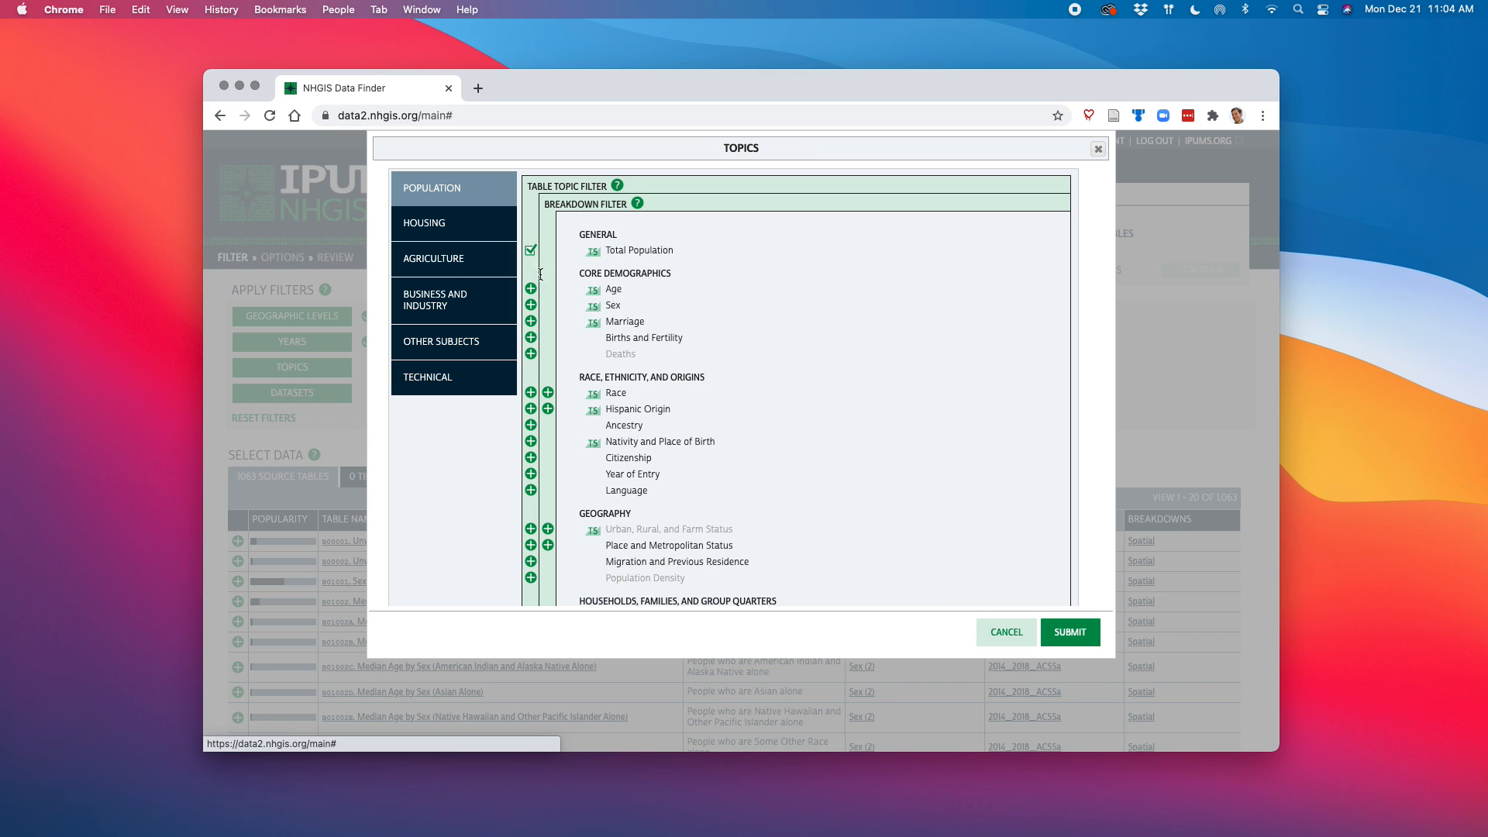
left_click(530, 393)
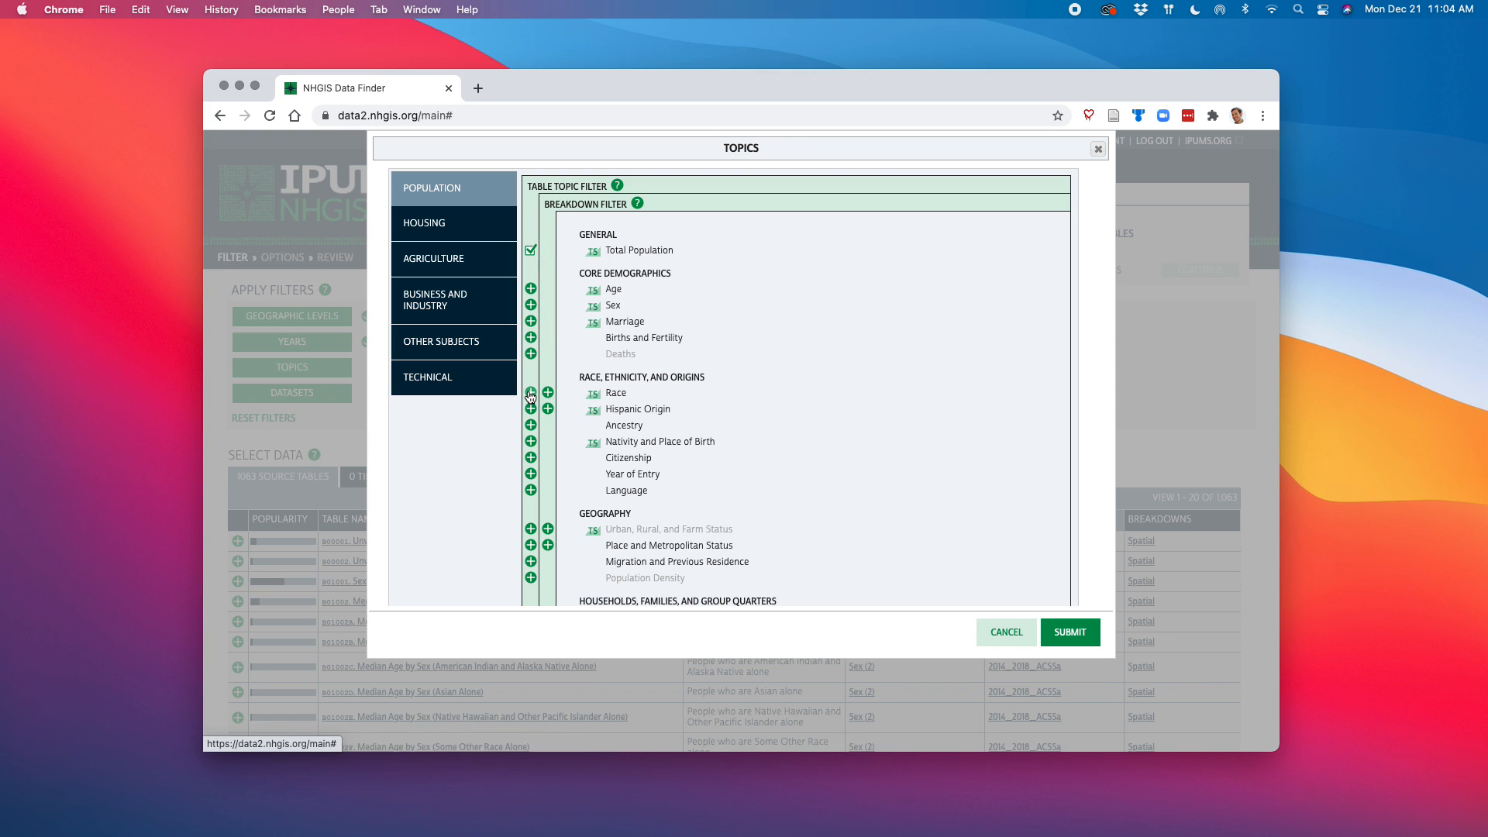
left_click(1075, 634)
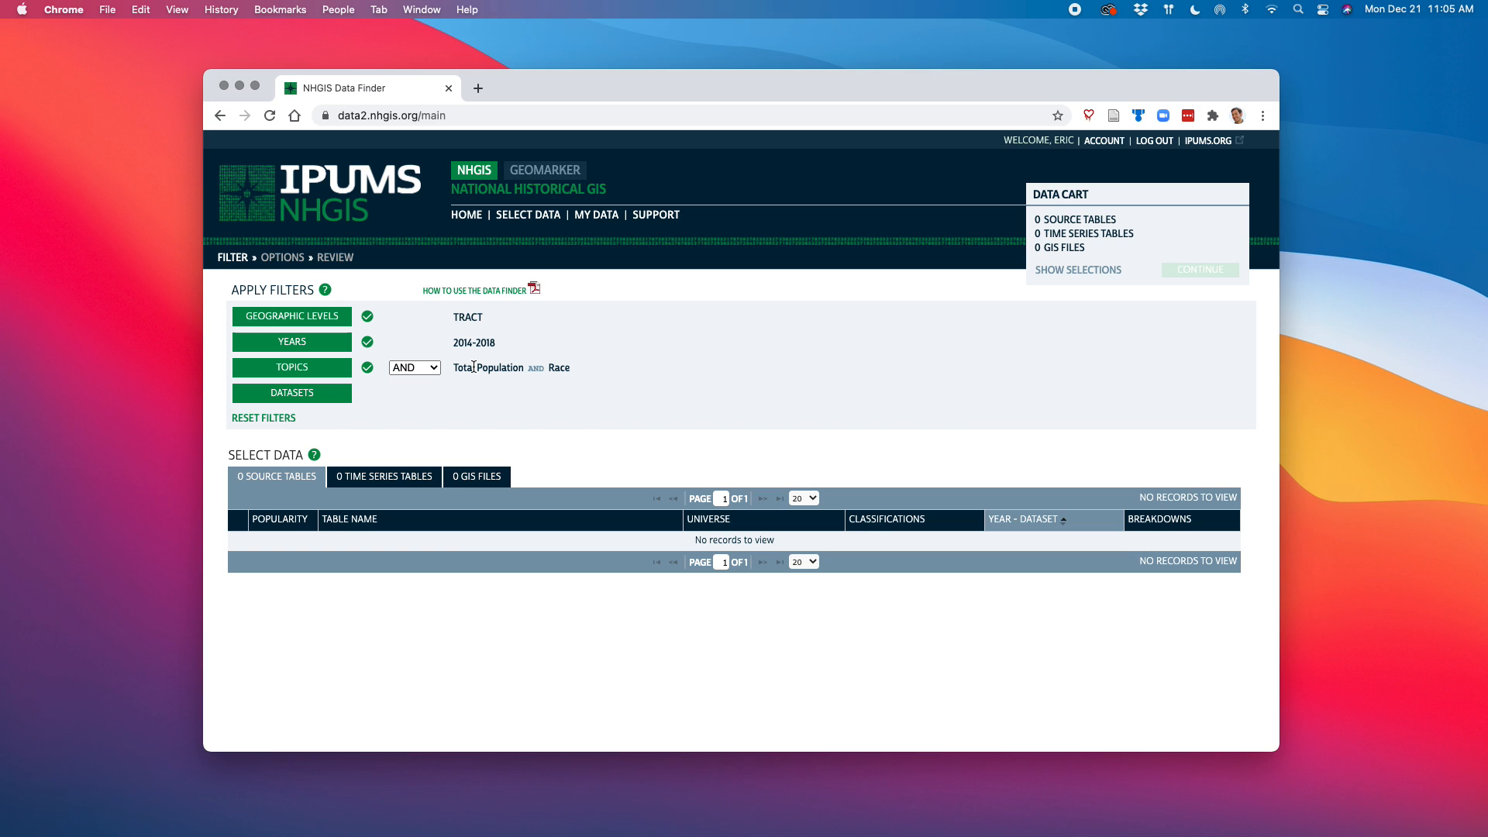
Combine the two topic filters with OR and sort the source tables by popularity
left_click(415, 368)
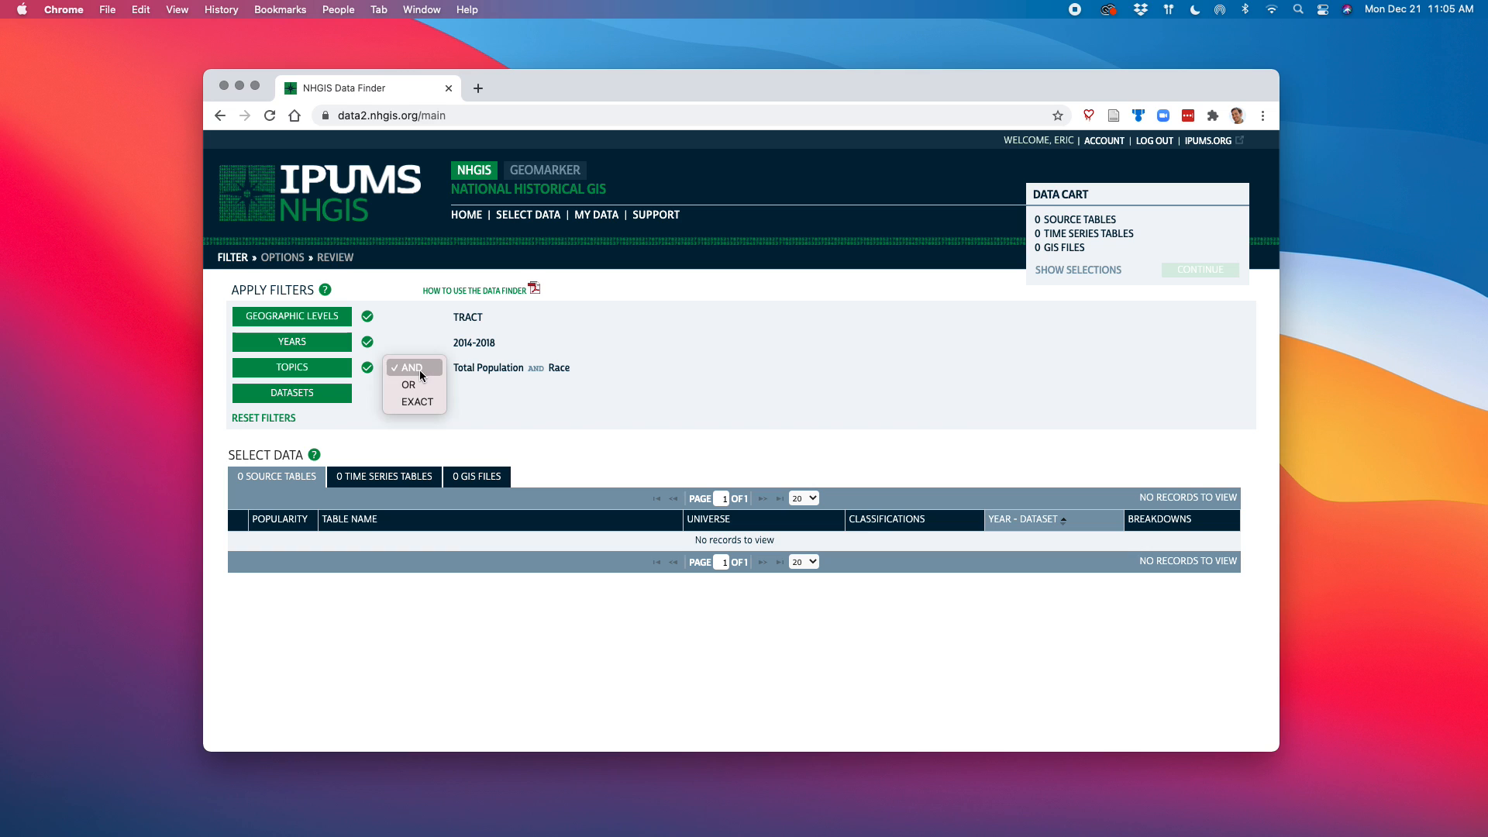
left_click(415, 386)
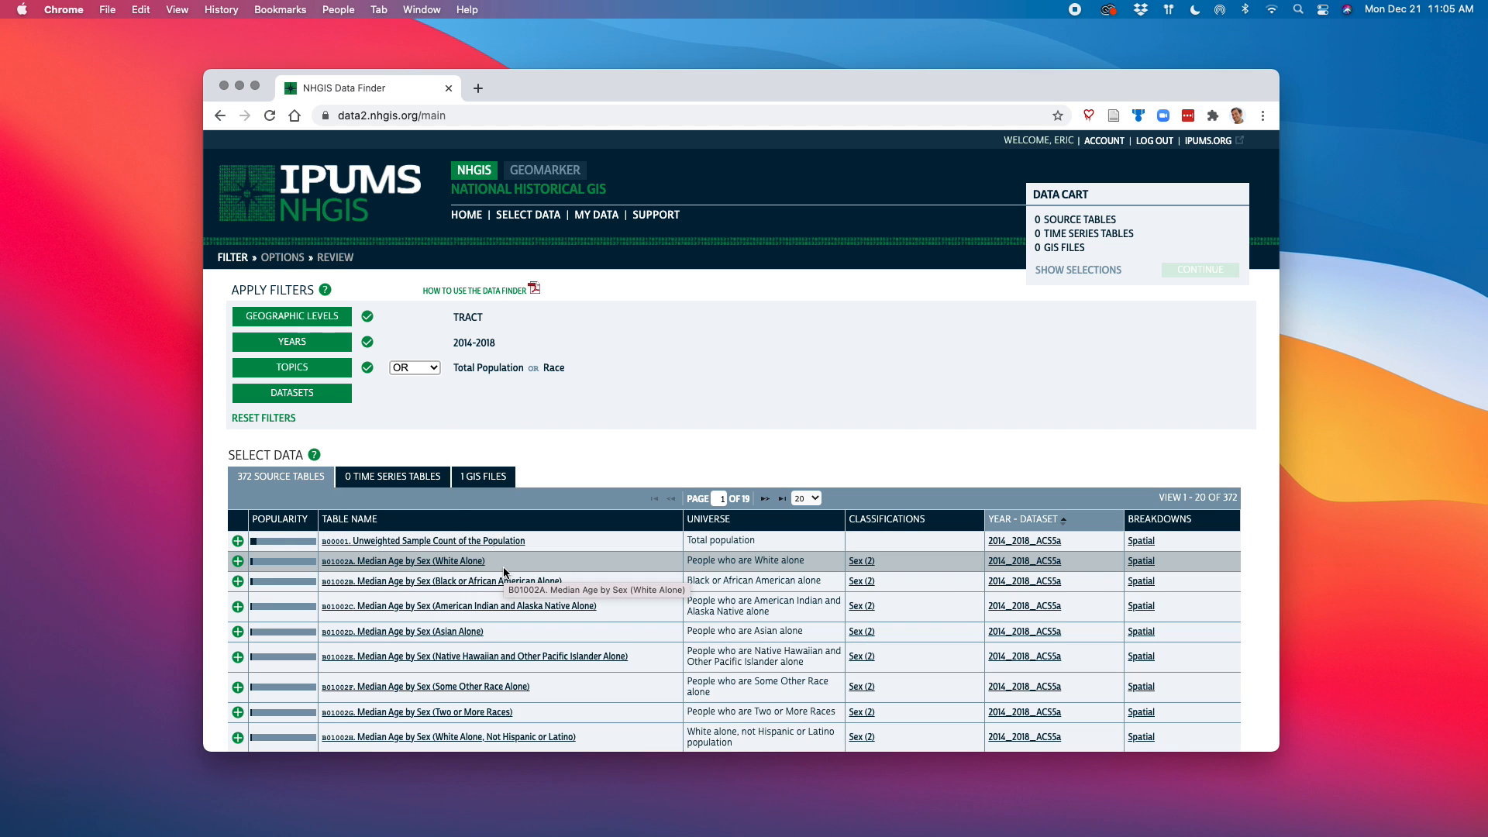
left_click(277, 520)
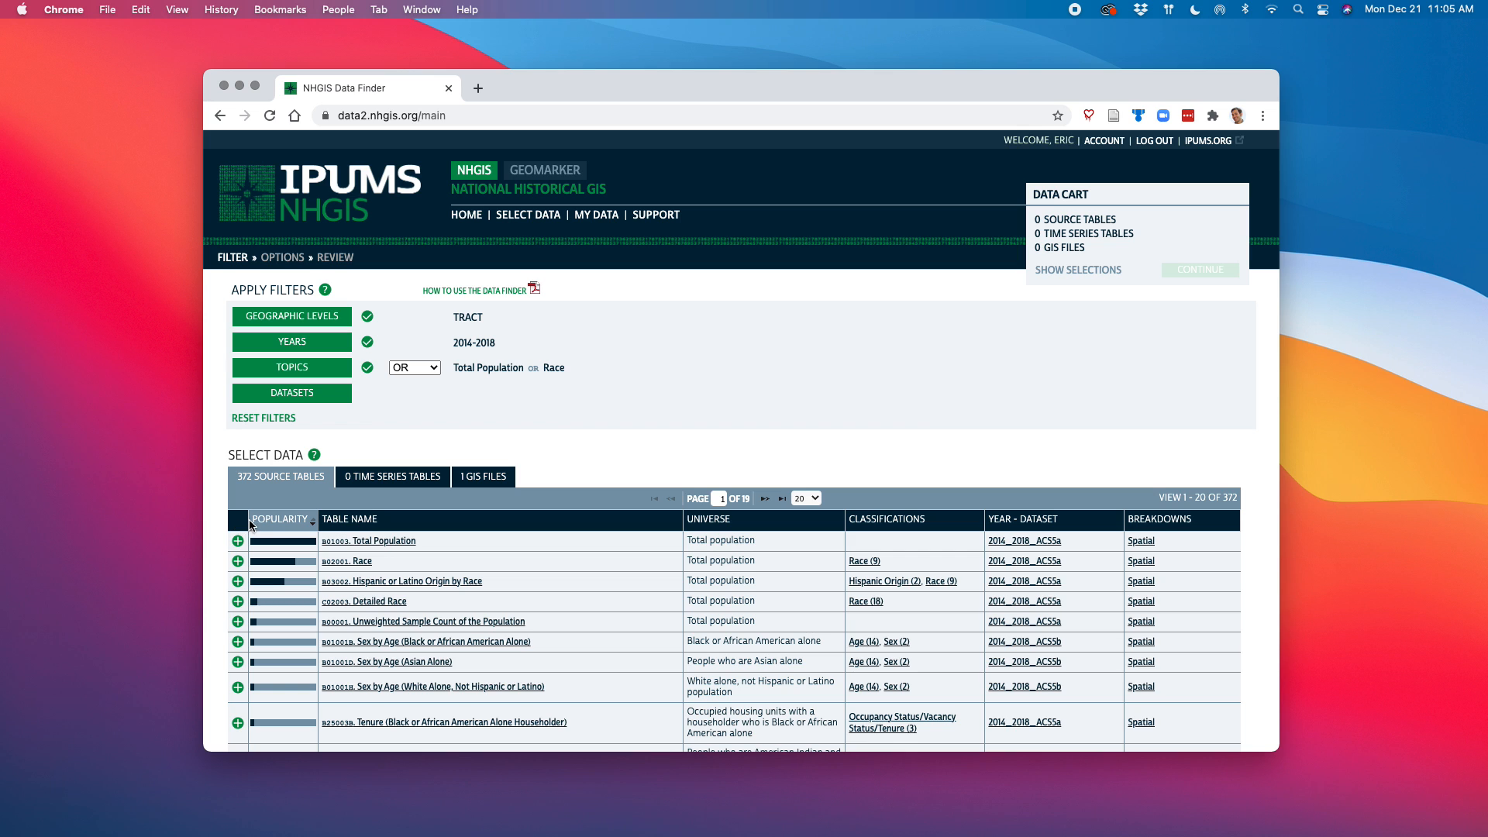
Add the source tables B01003 Total Population and B02001 Race to the data cart
scroll(415, 614, "down", 5)
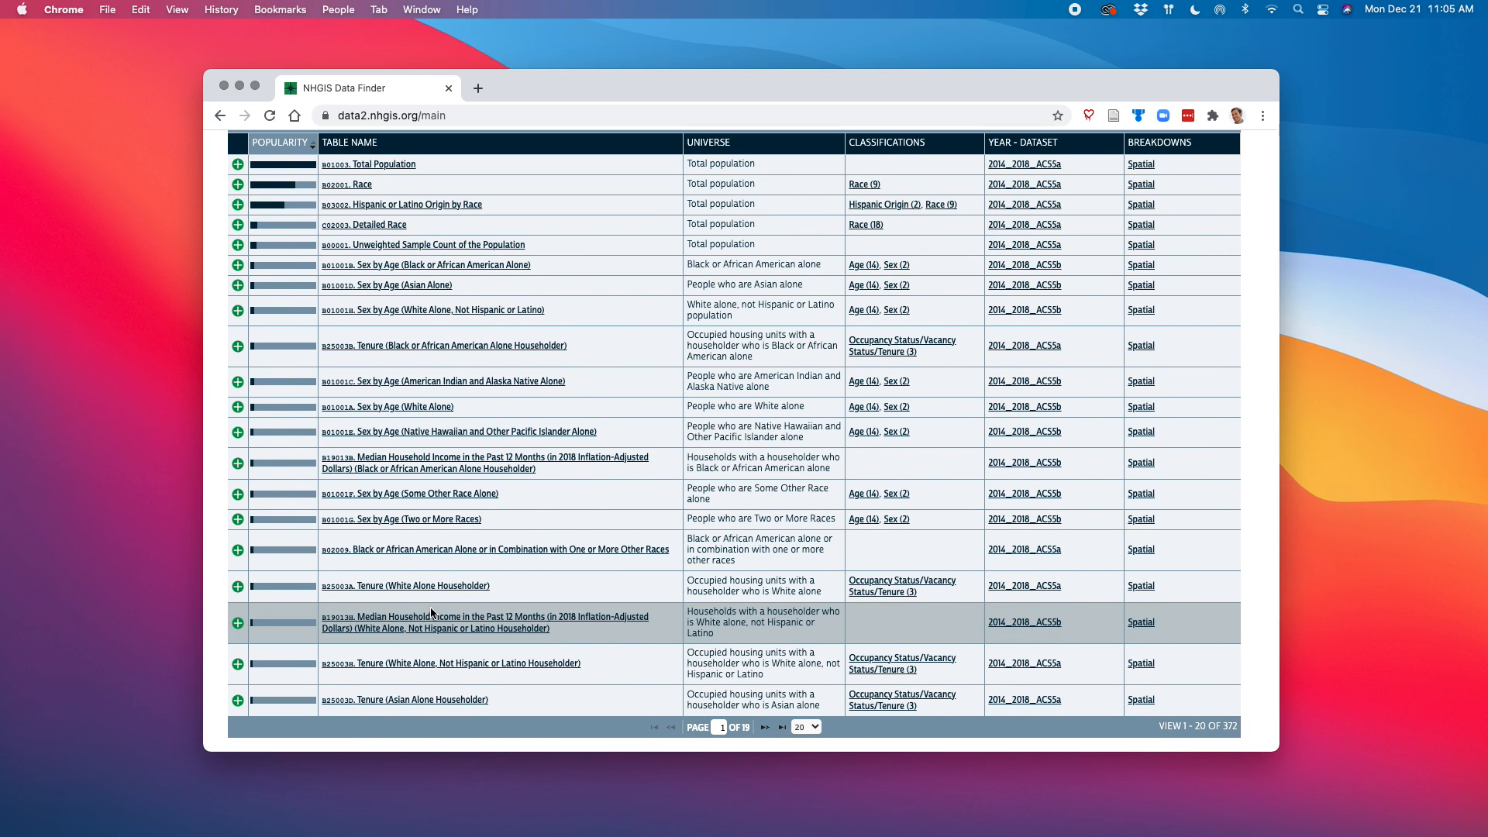
scroll(479, 601, "up", 5)
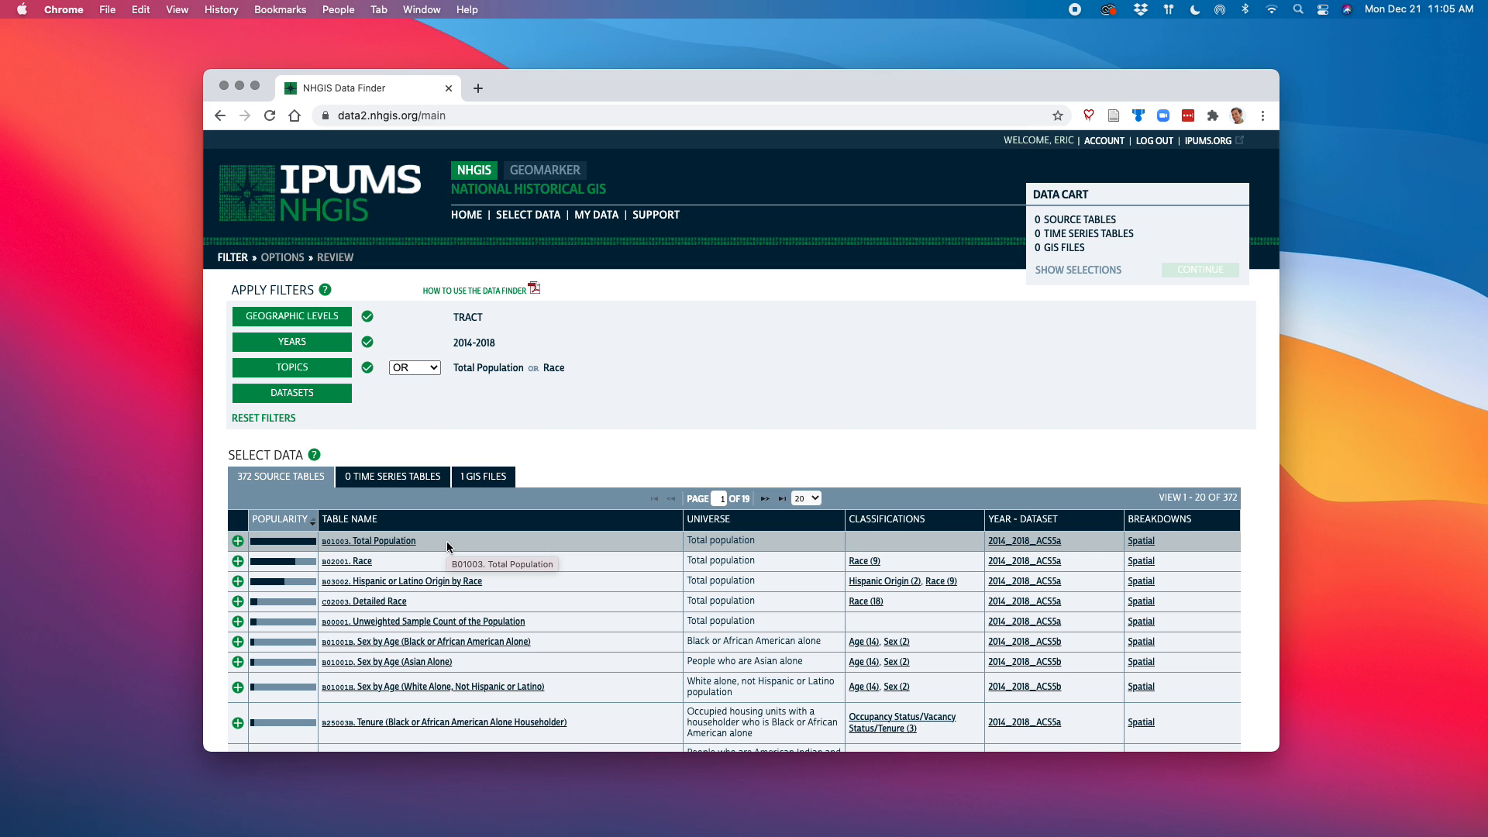
scroll(447, 541, "down", 2)
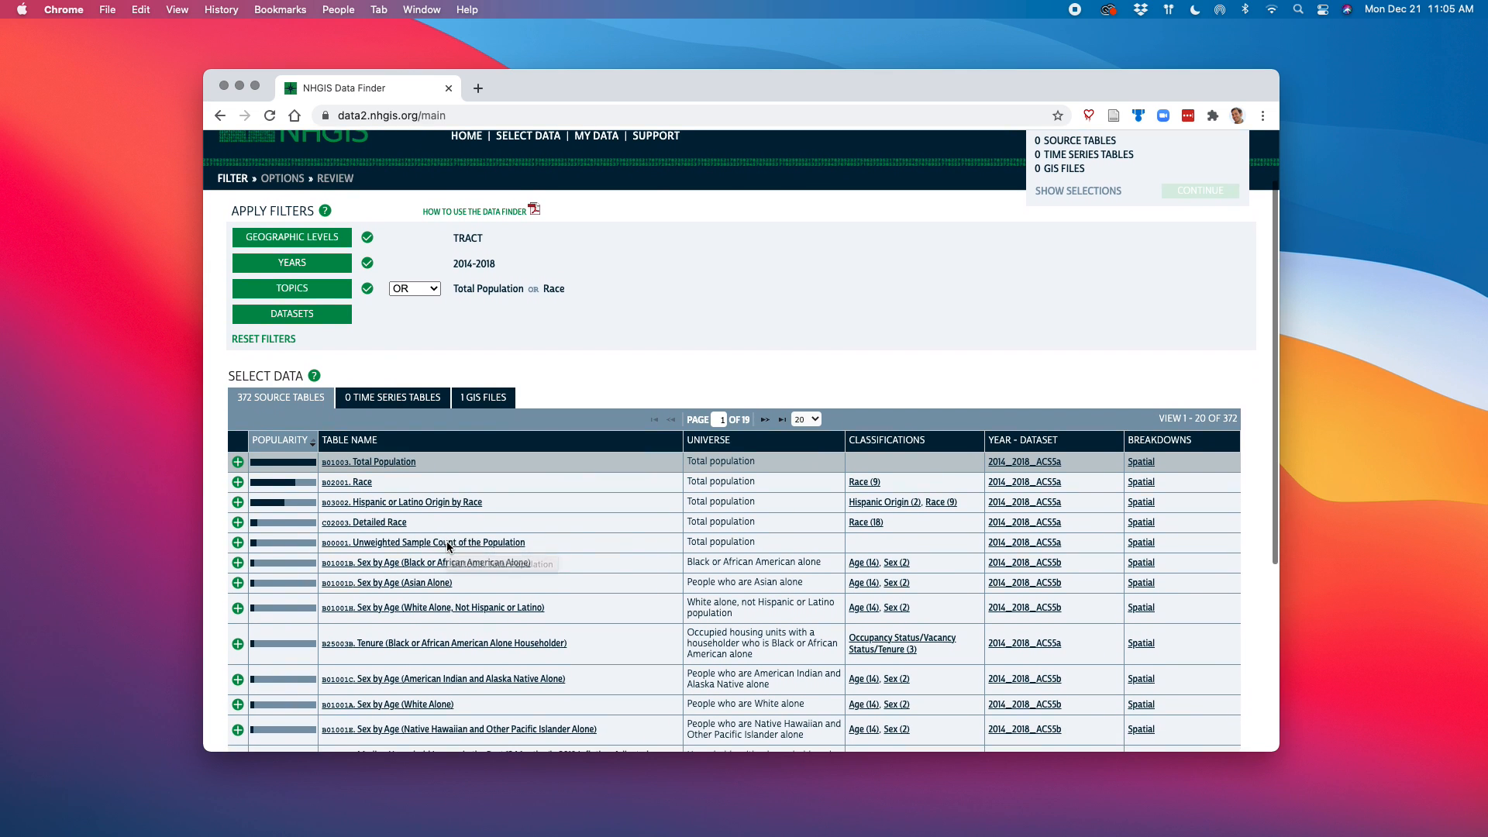
scroll(446, 541, "down", 3)
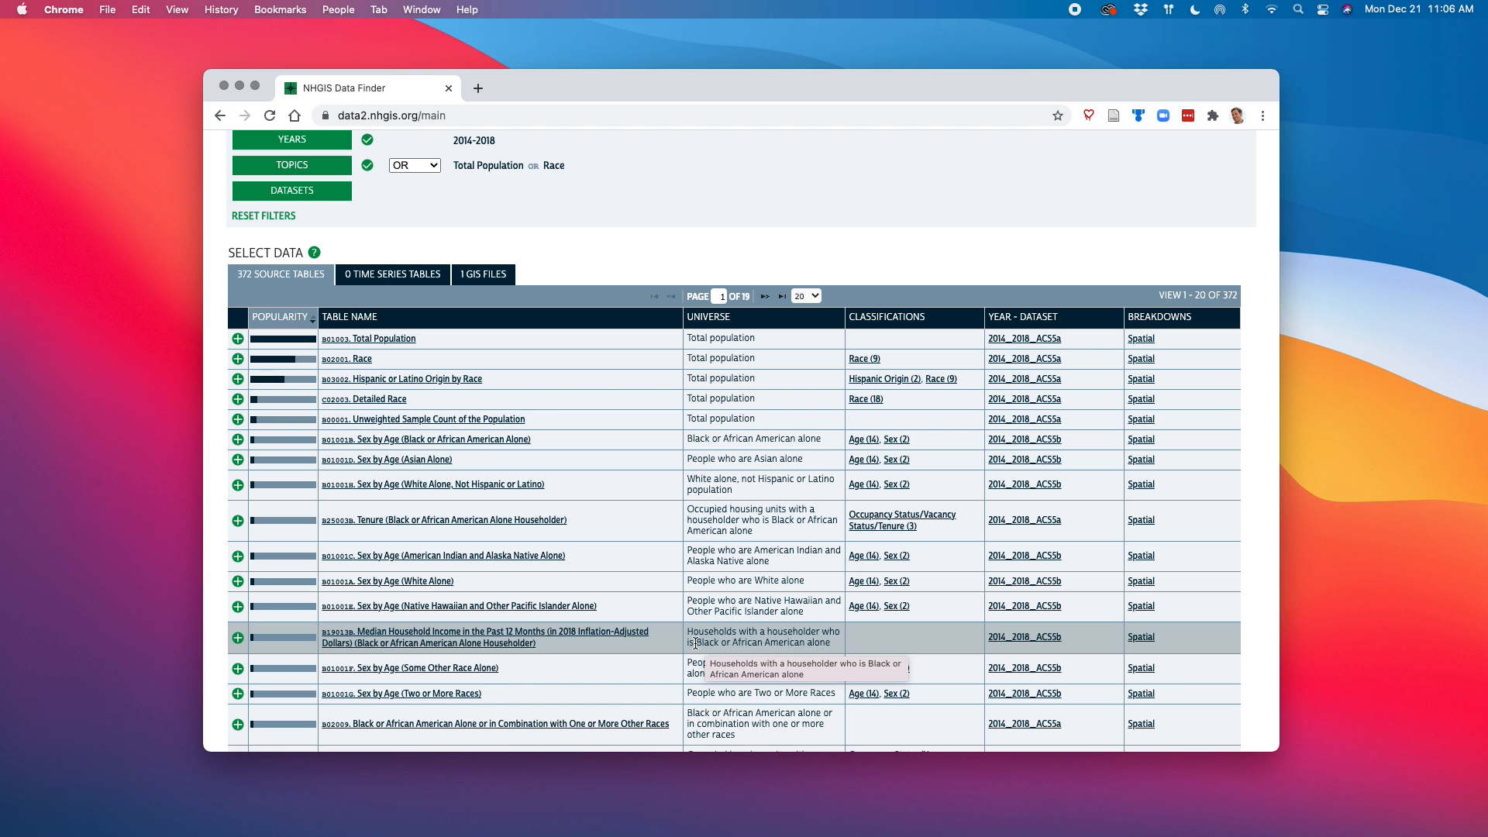
scroll(482, 599, "up", 4)
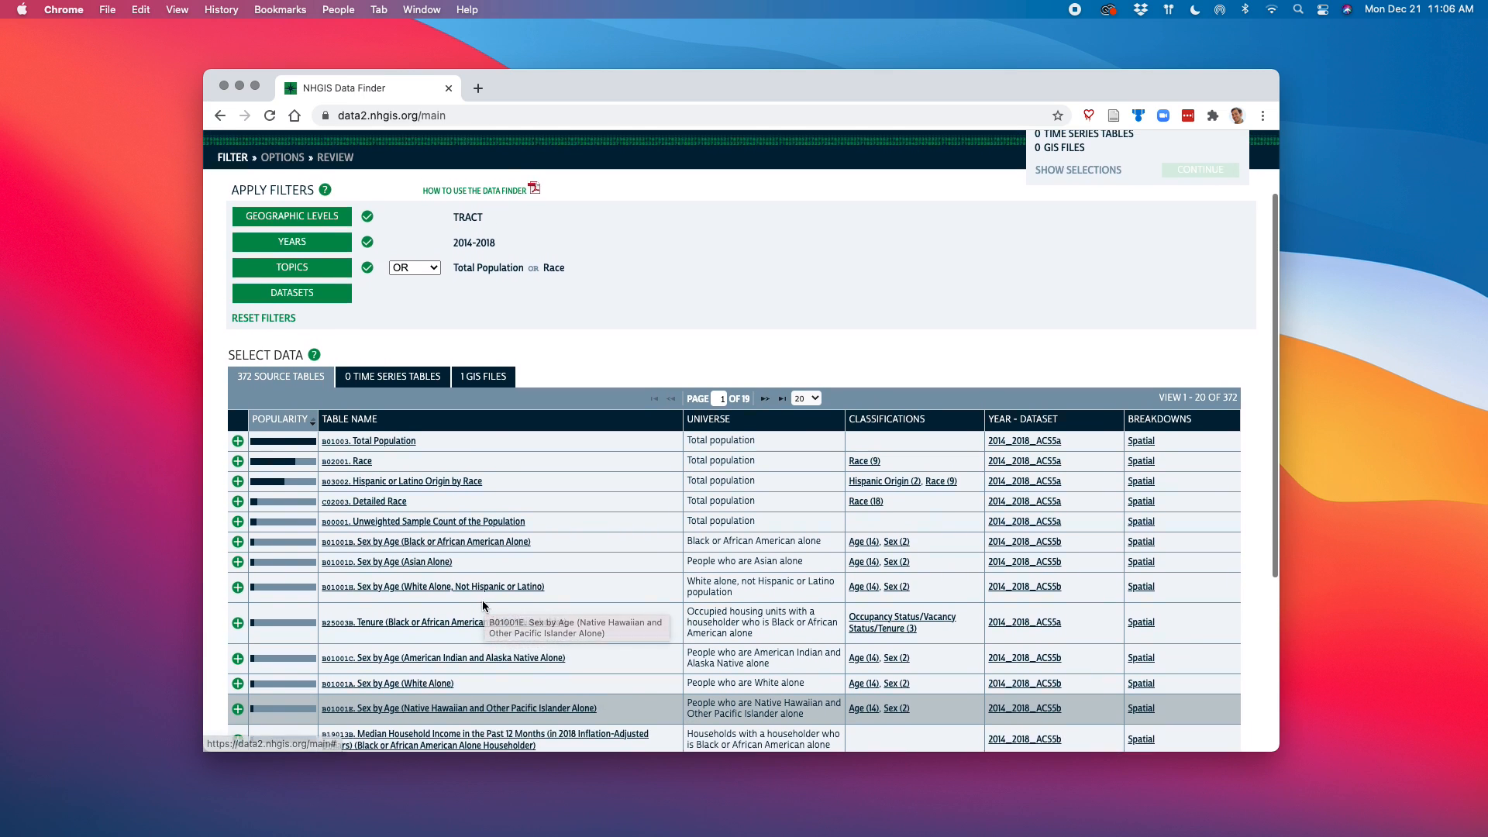
left_click(237, 494)
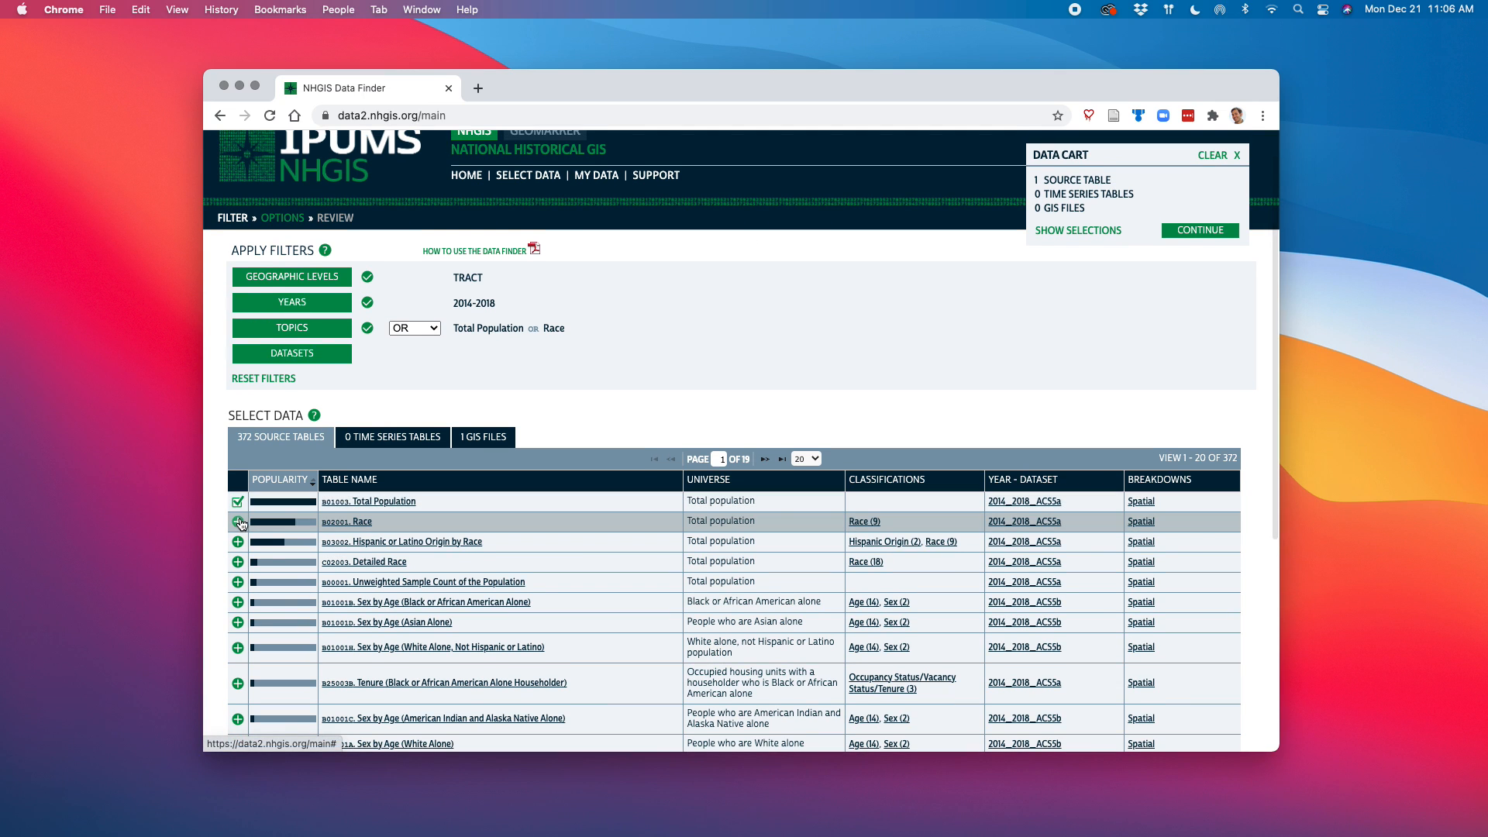
left_click(238, 522)
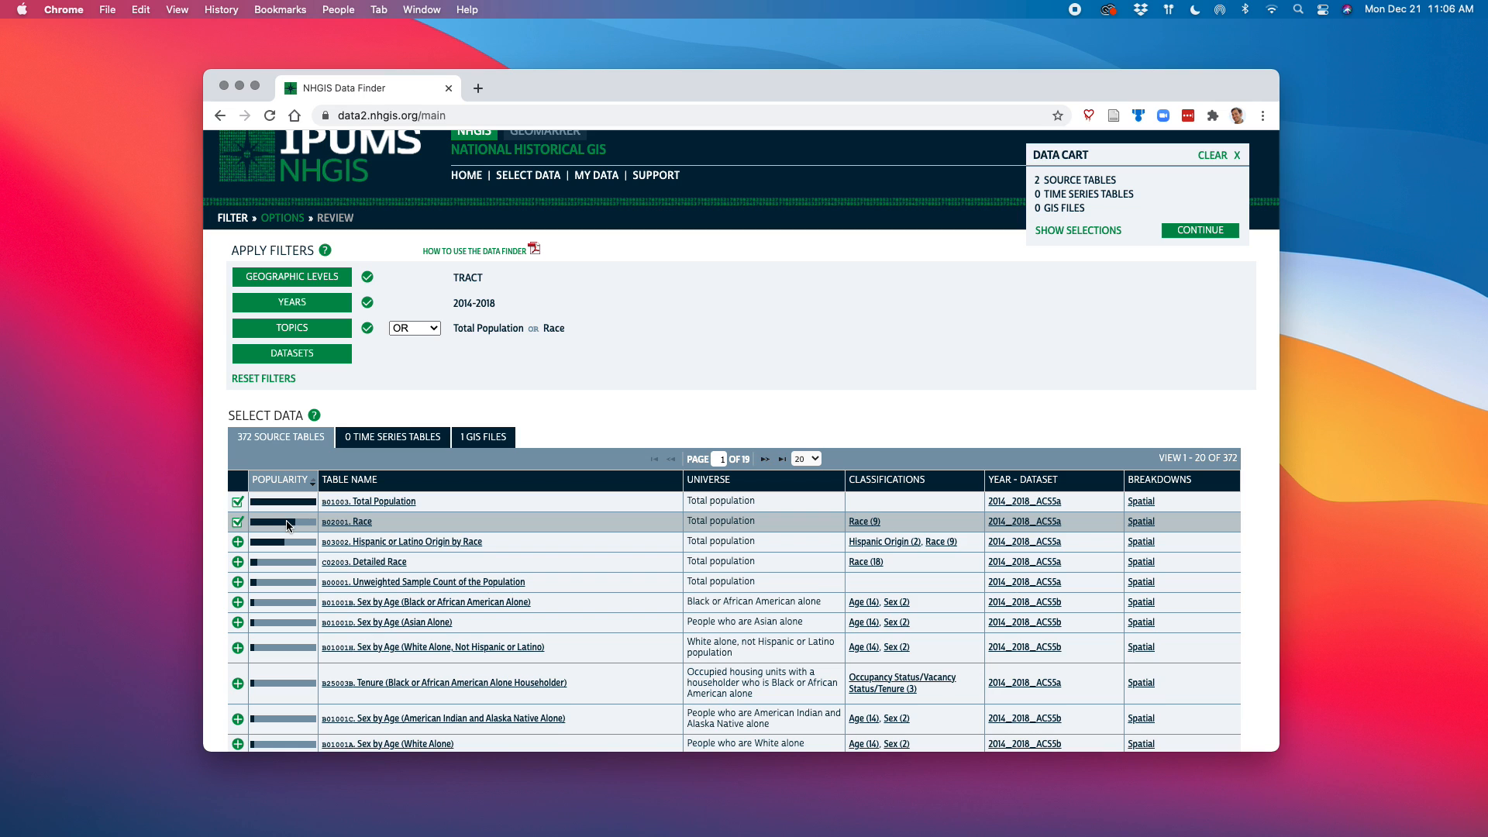
Remove the Total Population and Race topic filters and submit the change
left_click(337, 329)
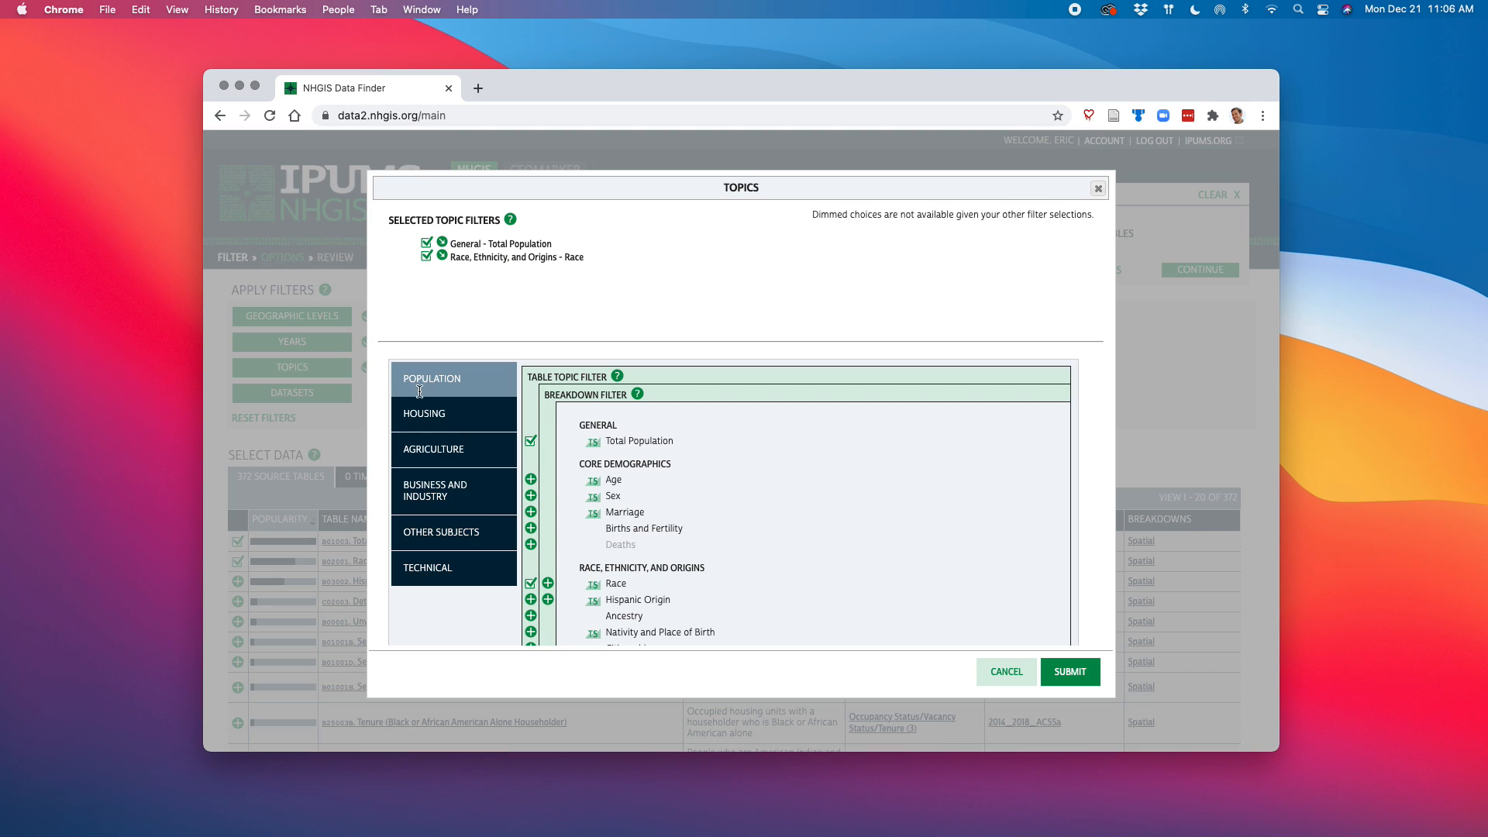
left_click(531, 445)
left_click(531, 583)
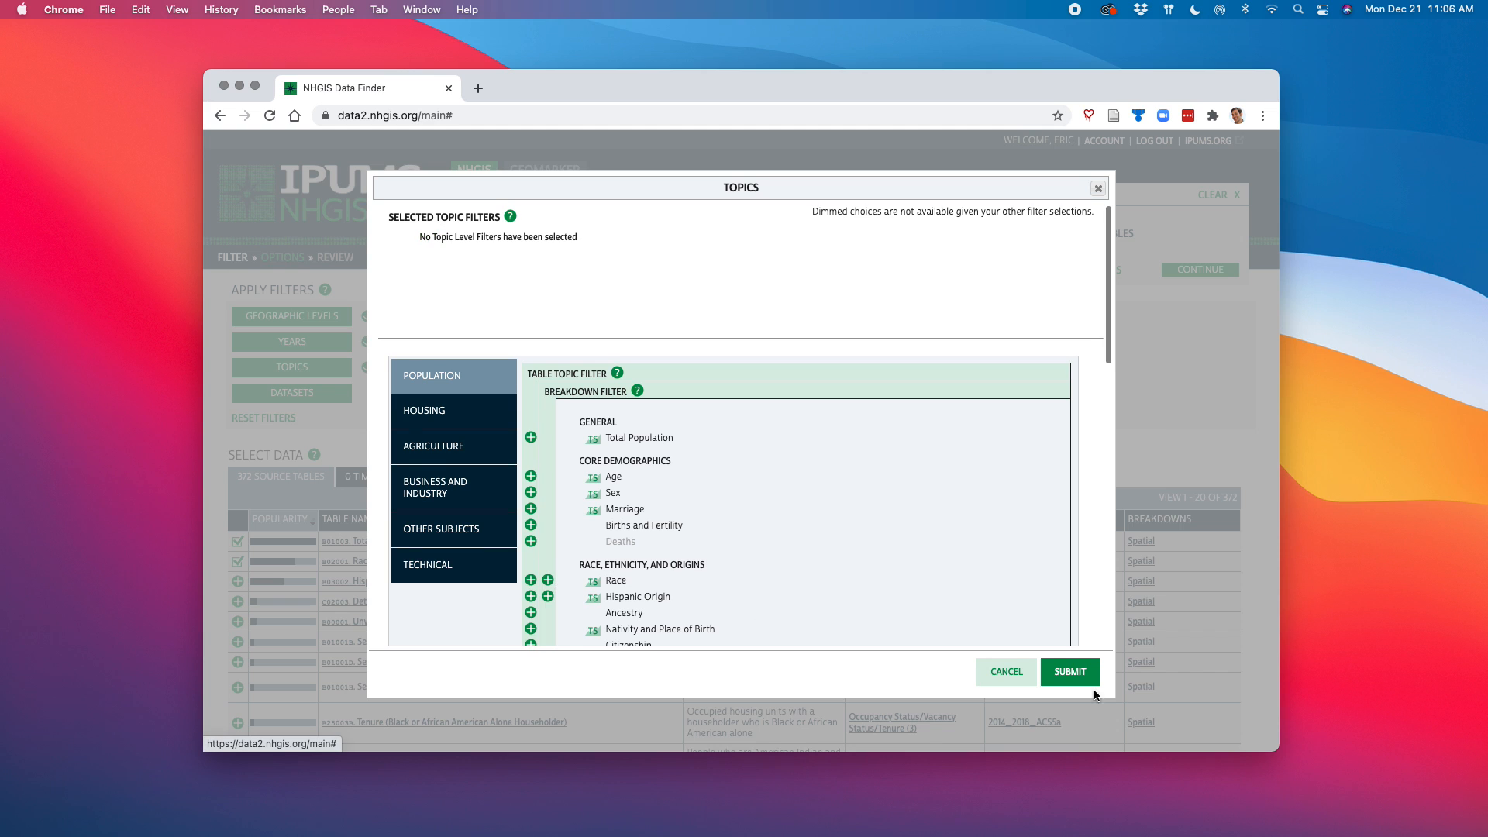
left_click(1090, 679)
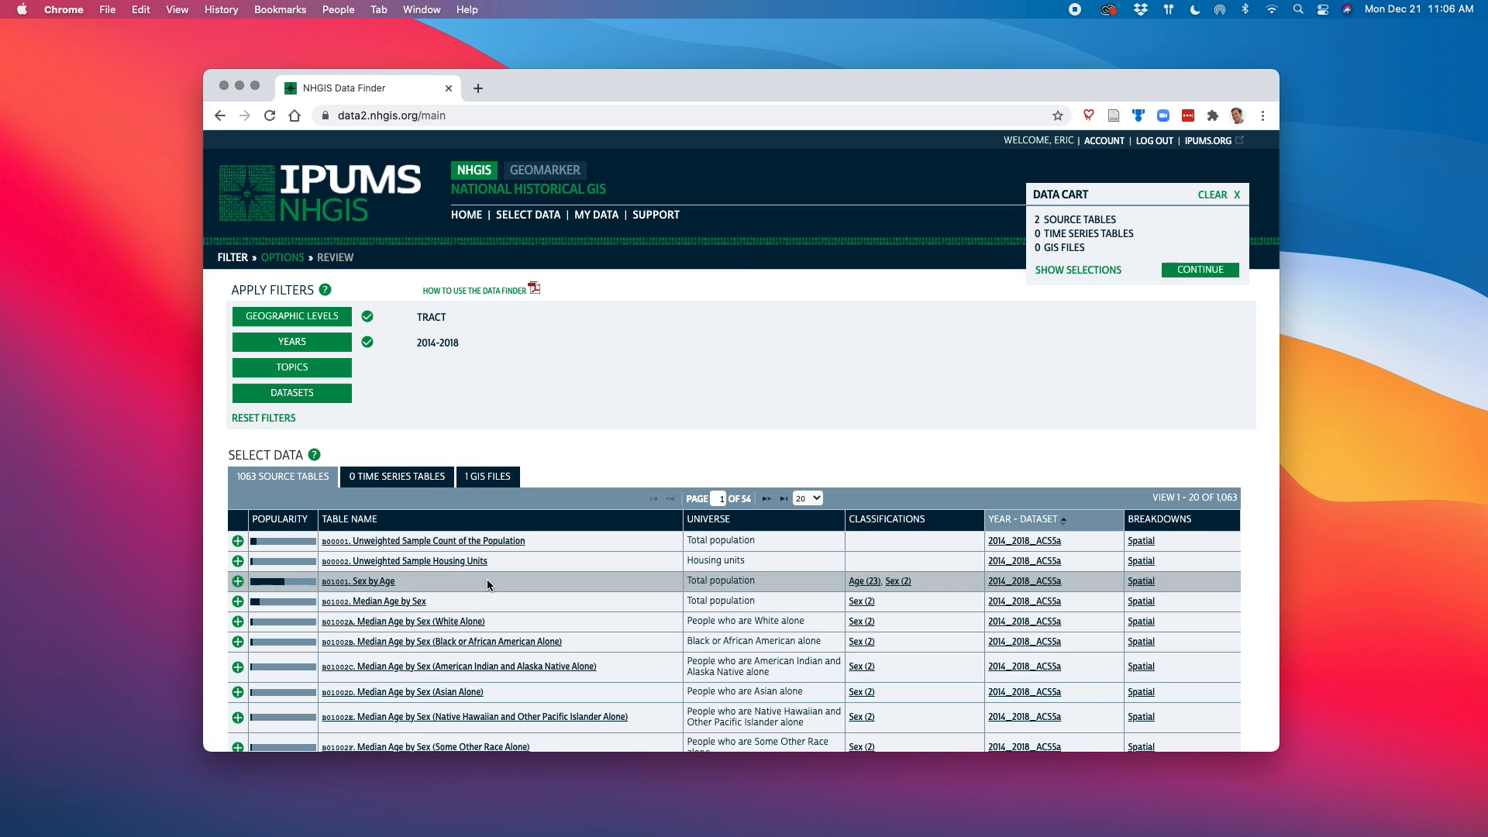
Sort the unfiltered tract-level source tables by popularity and browse the most popular ones
left_click(298, 521)
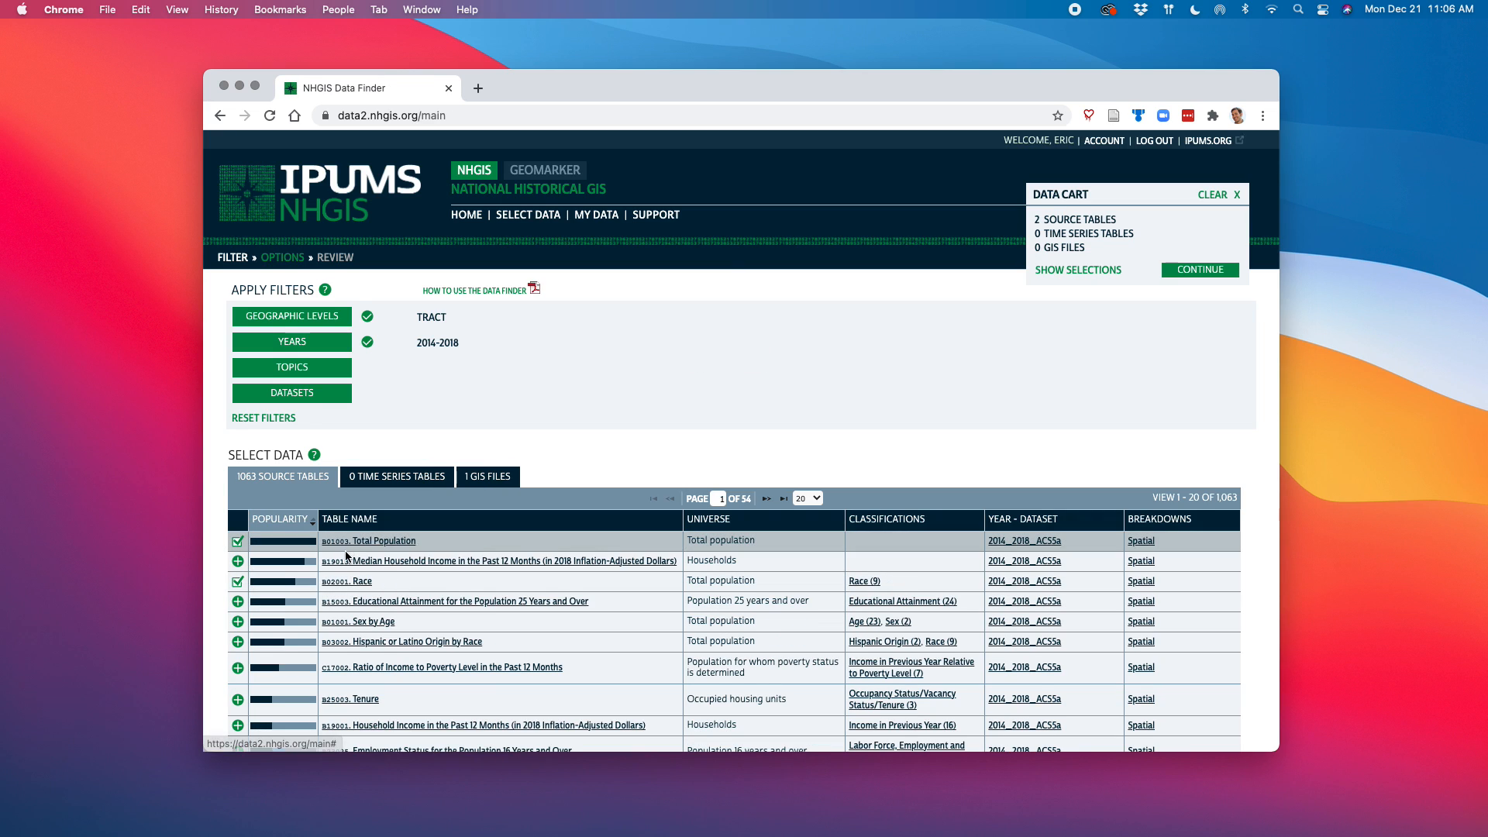
scroll(346, 551, "down", 3)
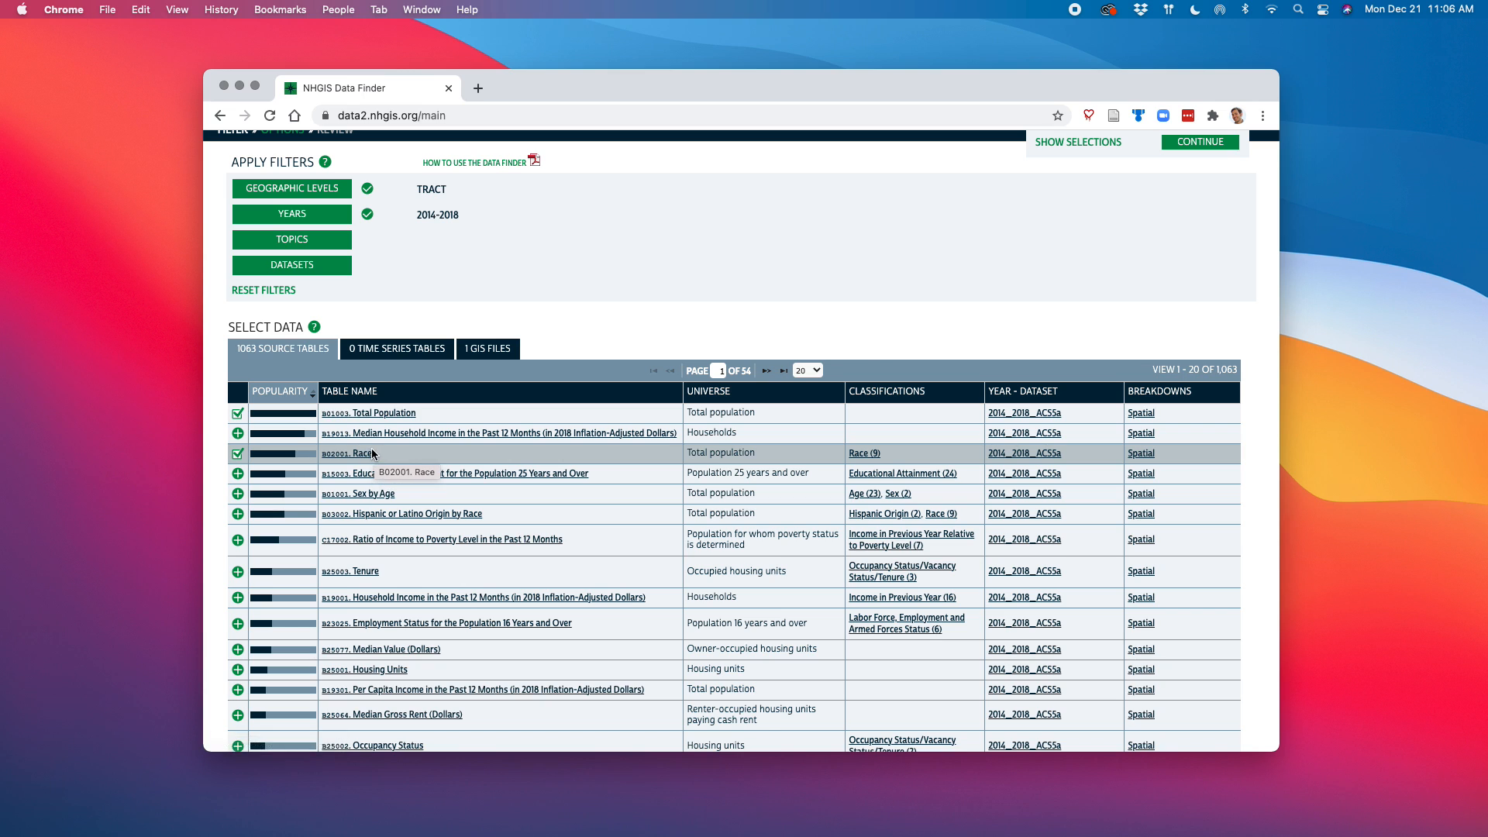
scroll(375, 458, "up", 3)
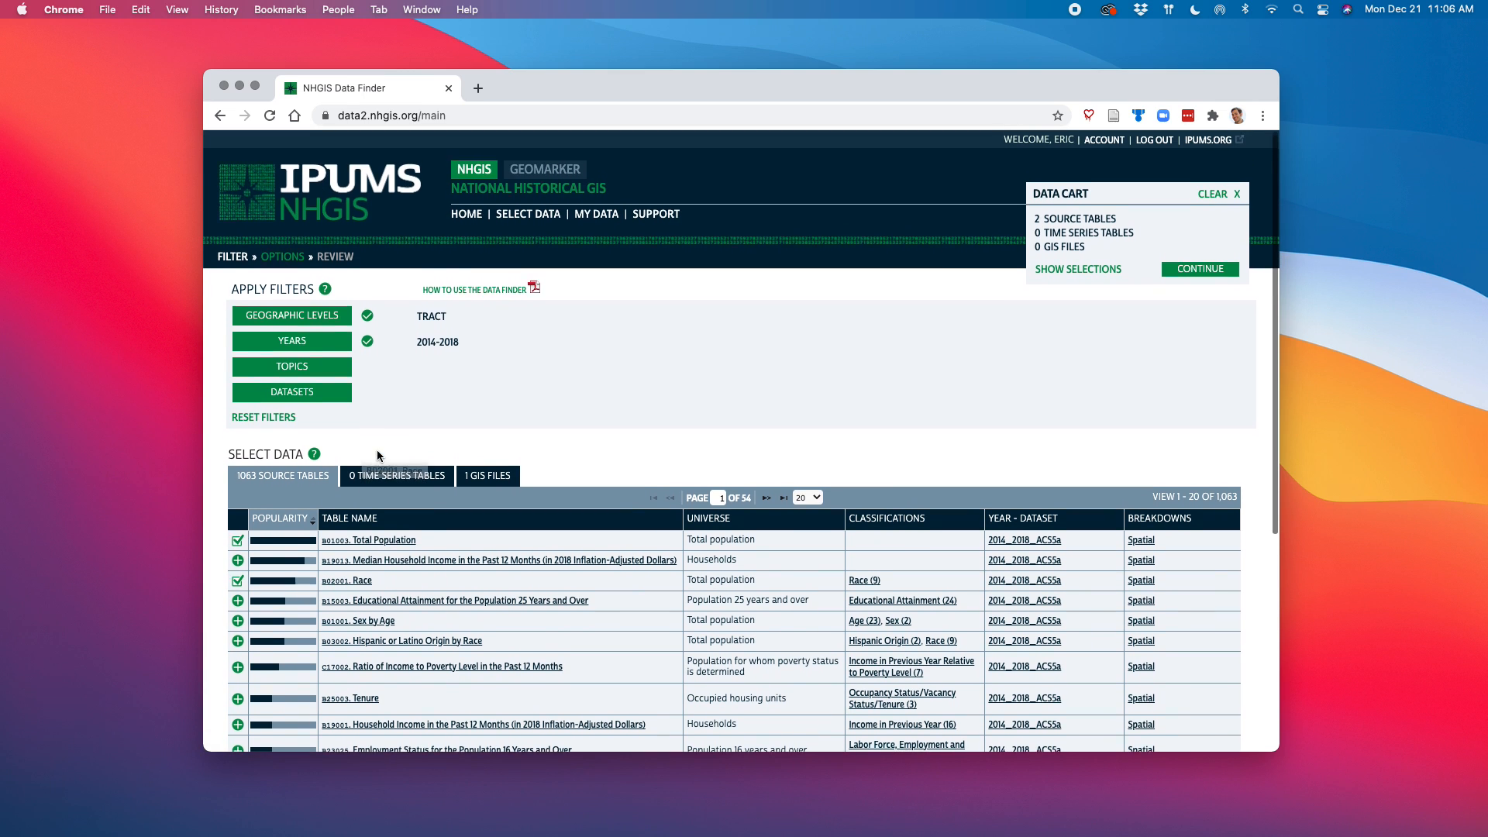
Continue through the data options to the review page and submit the extract as comma delimited in a single data file
left_click(1199, 273)
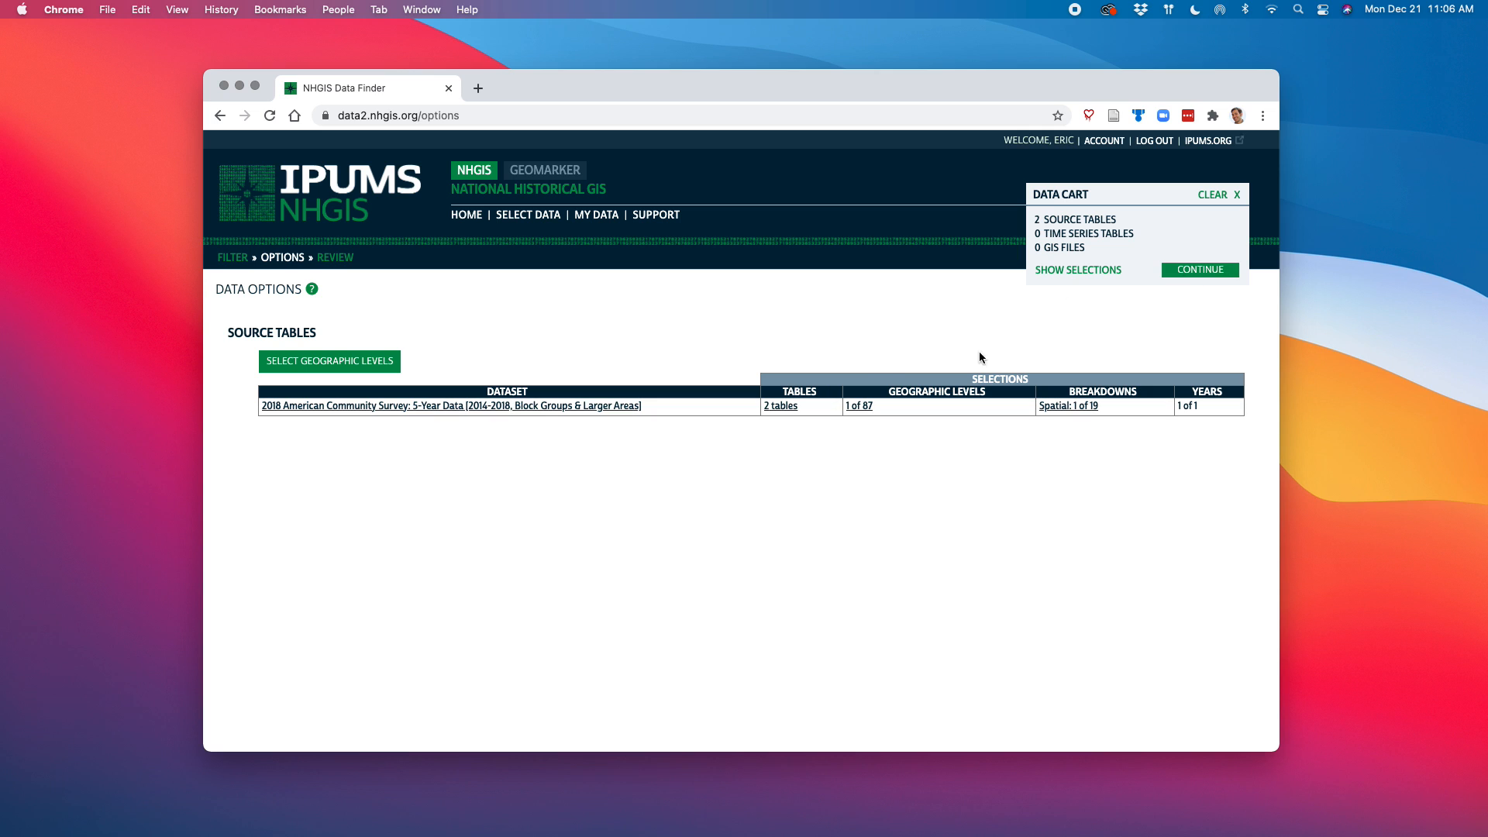
left_click(1194, 271)
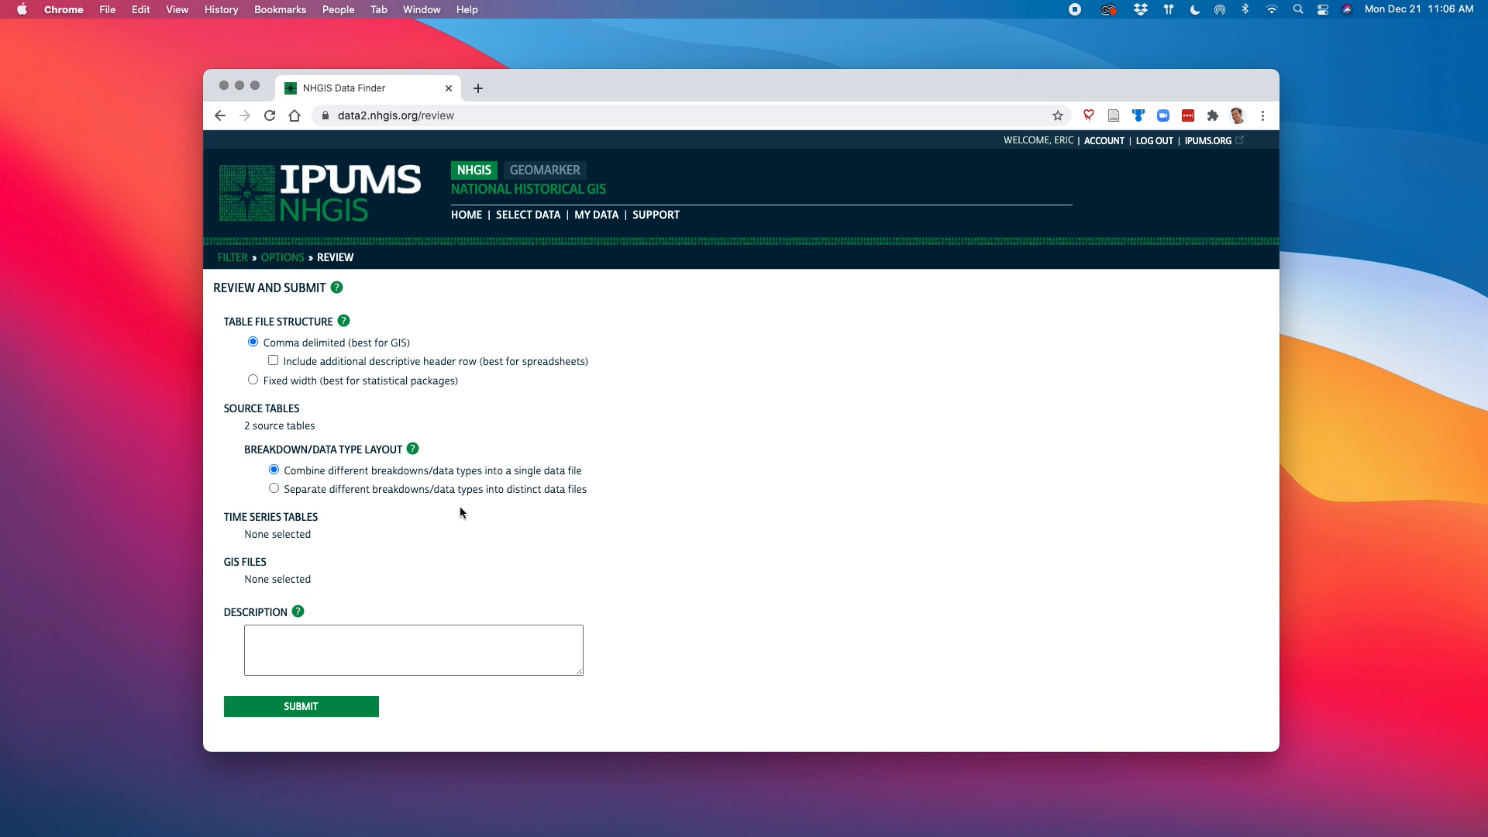
scroll(451, 521, "down", 1)
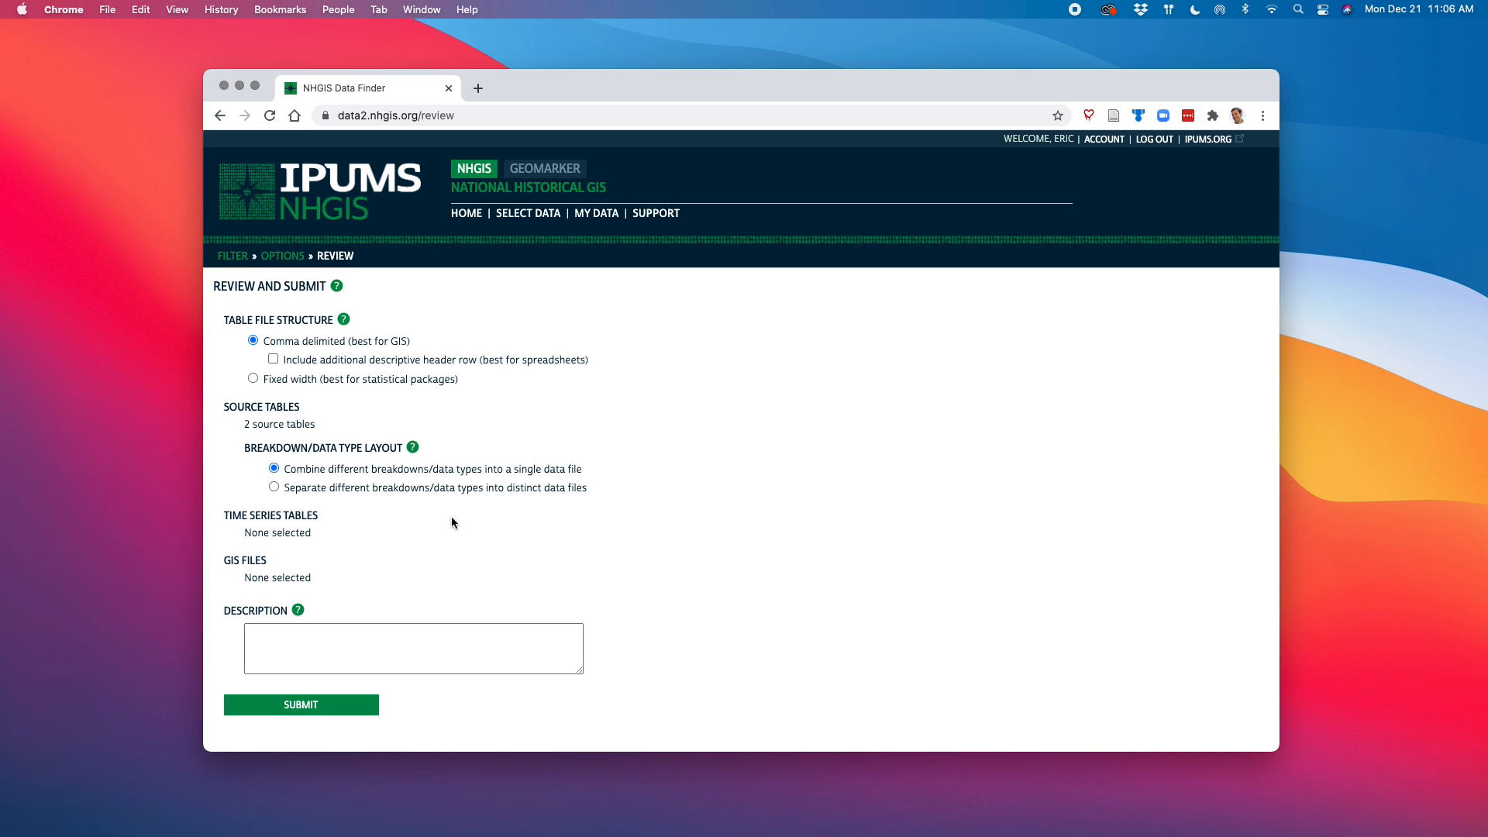
scroll(452, 521, "up", 1)
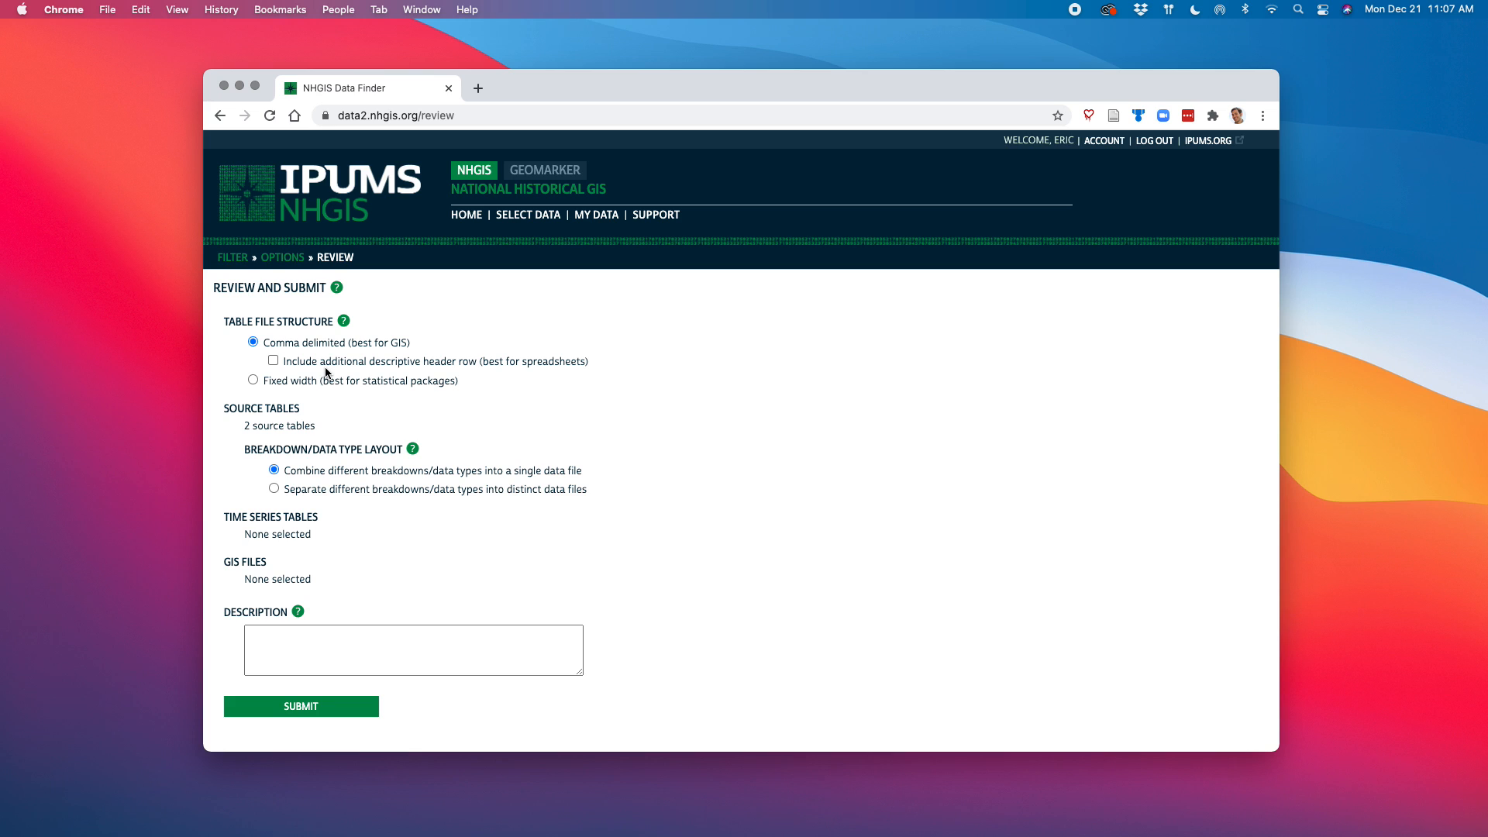
left_click(293, 706)
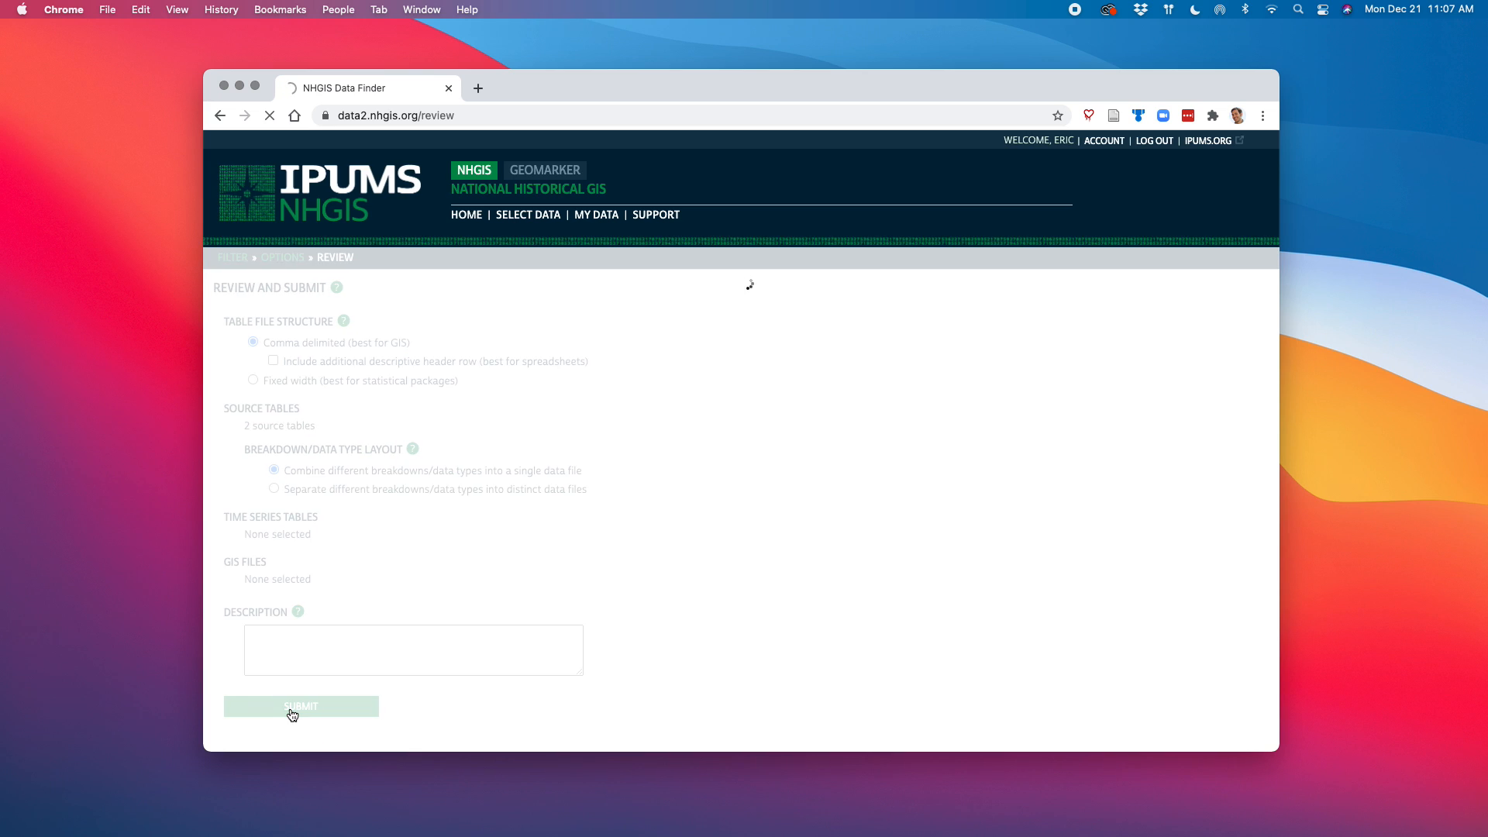